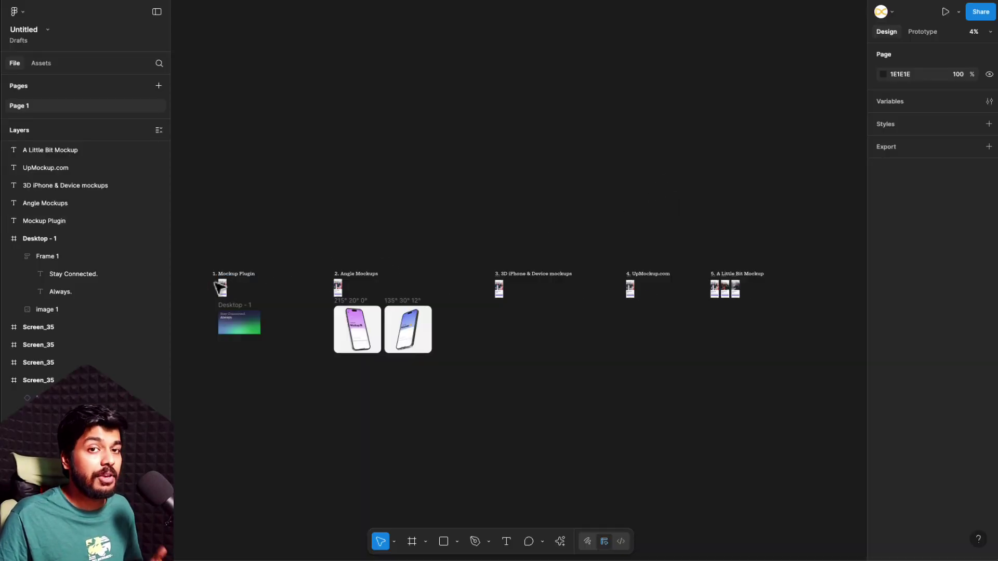
Select the Screen_35 frame under the "1. Mockup Plugin" heading.
{"action": "scroll", "coordinate": [218, 290], "scroll_direction": "up", "scroll_amount": 10}
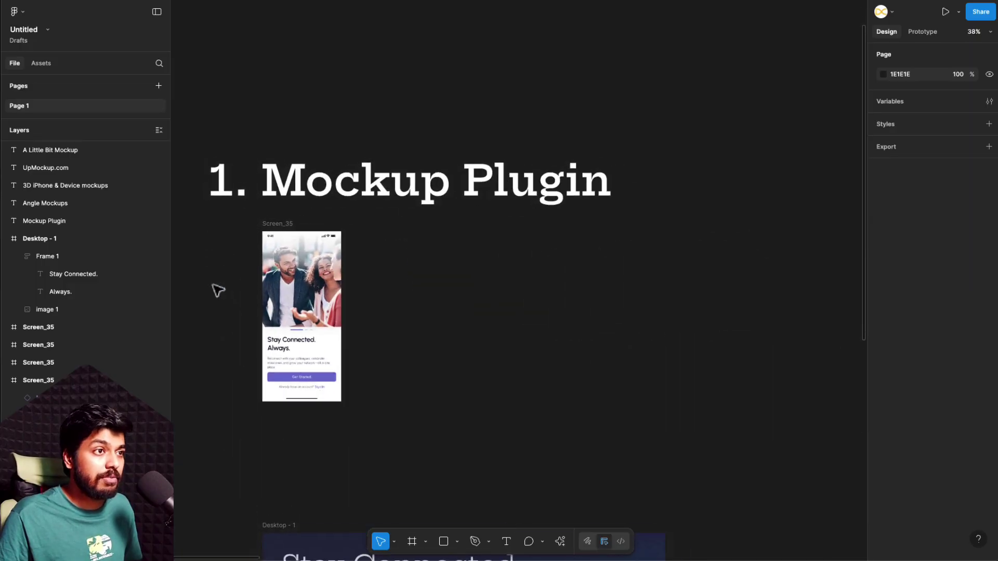
{"action": "scroll", "coordinate": [217, 290], "scroll_direction": "down", "scroll_amount": 2}
{"action": "scroll", "coordinate": [216, 289], "scroll_direction": "down", "scroll_amount": 3}
{"action": "scroll", "coordinate": [216, 290], "scroll_direction": "up", "scroll_amount": 3}
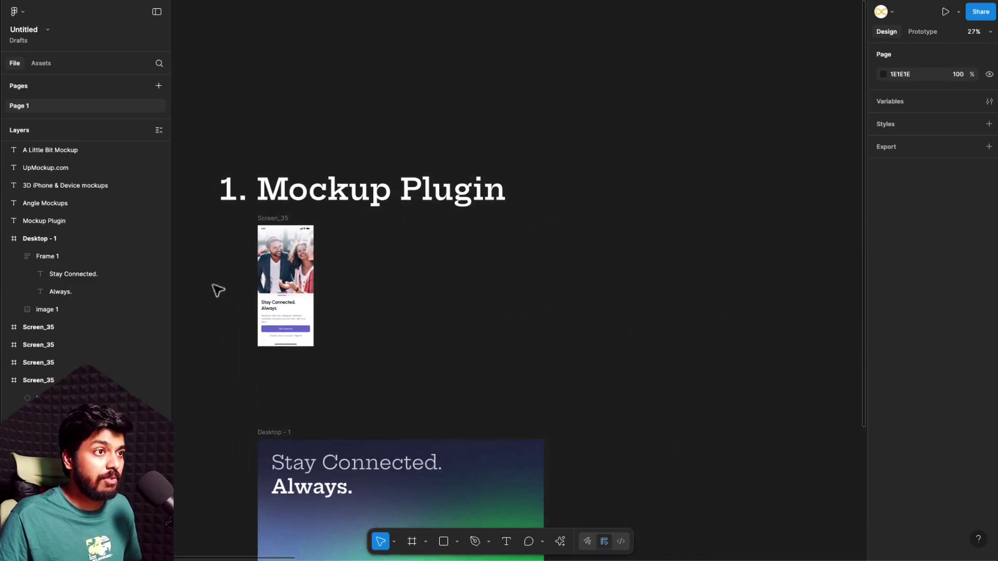
{"action": "scroll", "coordinate": [237, 227], "scroll_direction": "up", "scroll_amount": 3}
{"action": "left_click", "coordinate": [339, 223]}
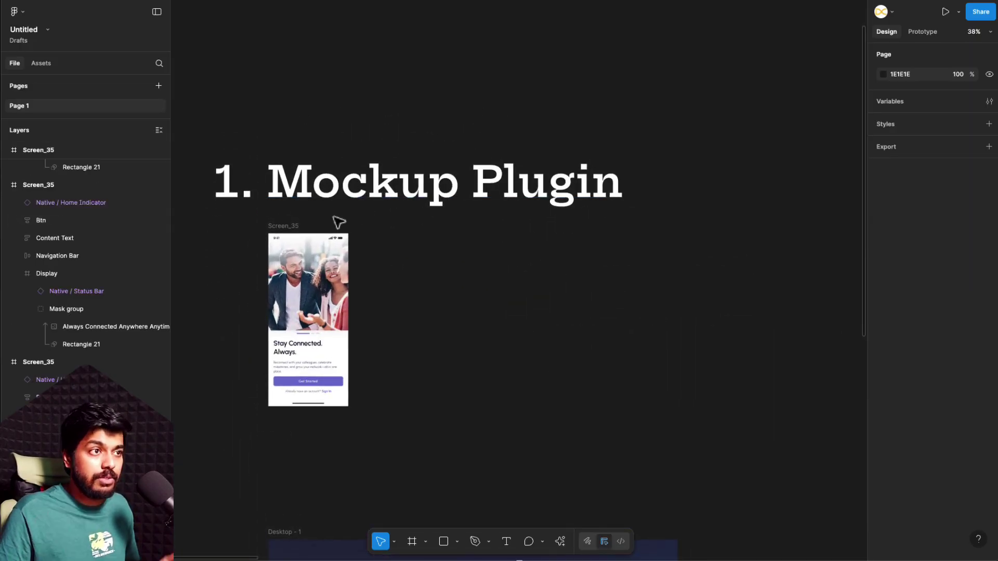
{"action": "left_click", "coordinate": [281, 227]}
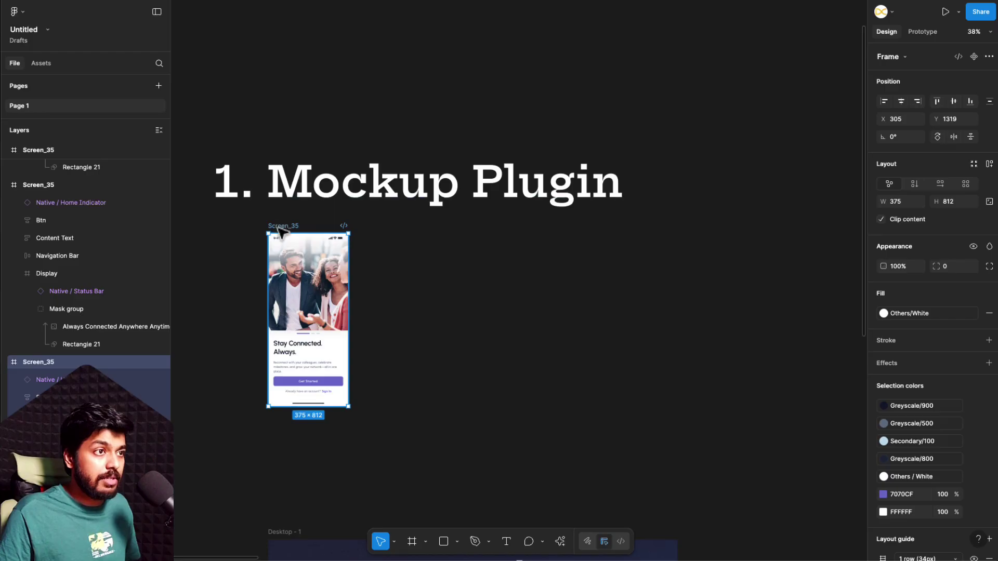
Search the plugins for "mockup plugin", launch Mockup Plugin – Devices Mockups, and dismiss its introduction.
{"action": "left_click", "coordinate": [559, 543]}
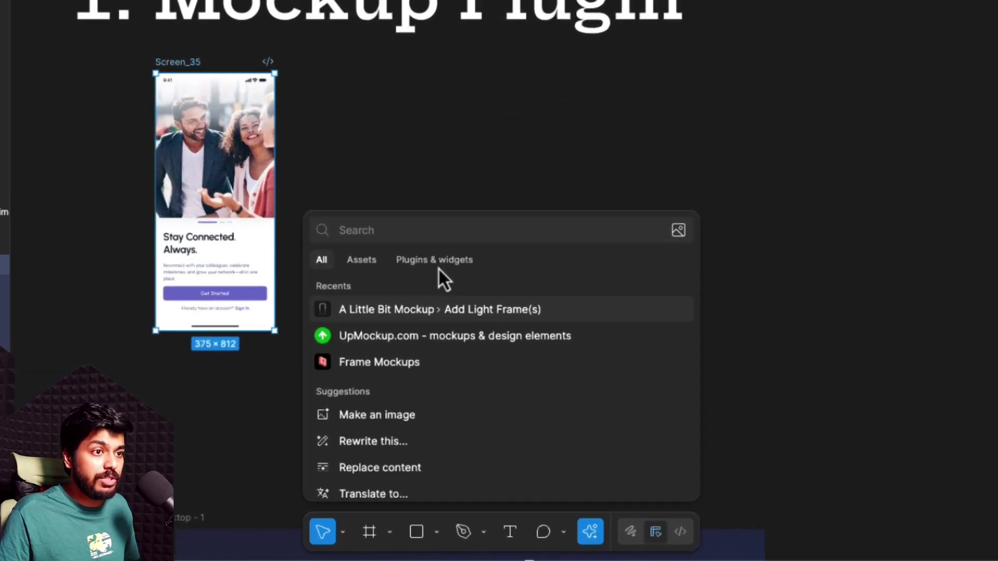
{"action": "left_click", "coordinate": [456, 359]}
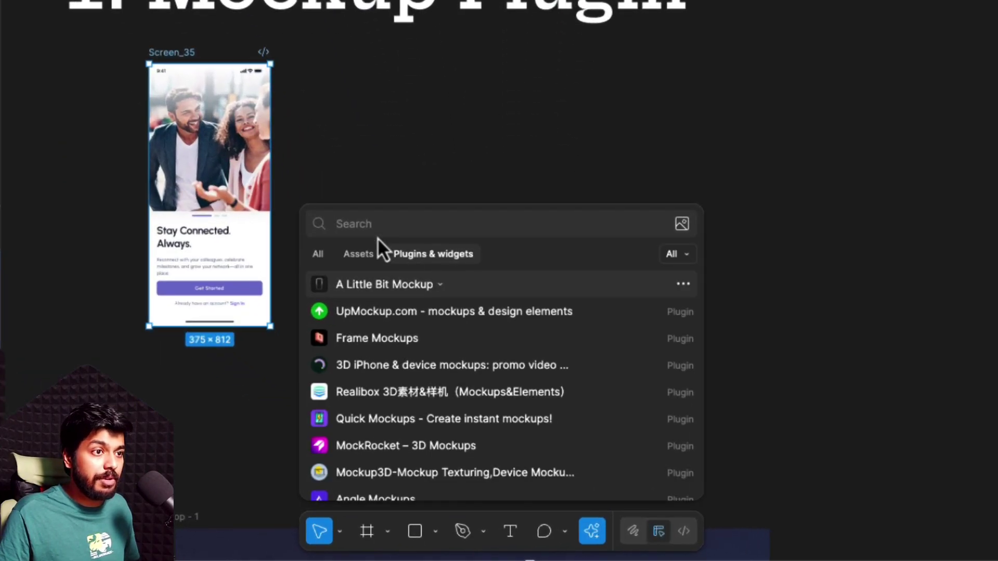
{"action": "type", "text": "mockup plugi"}
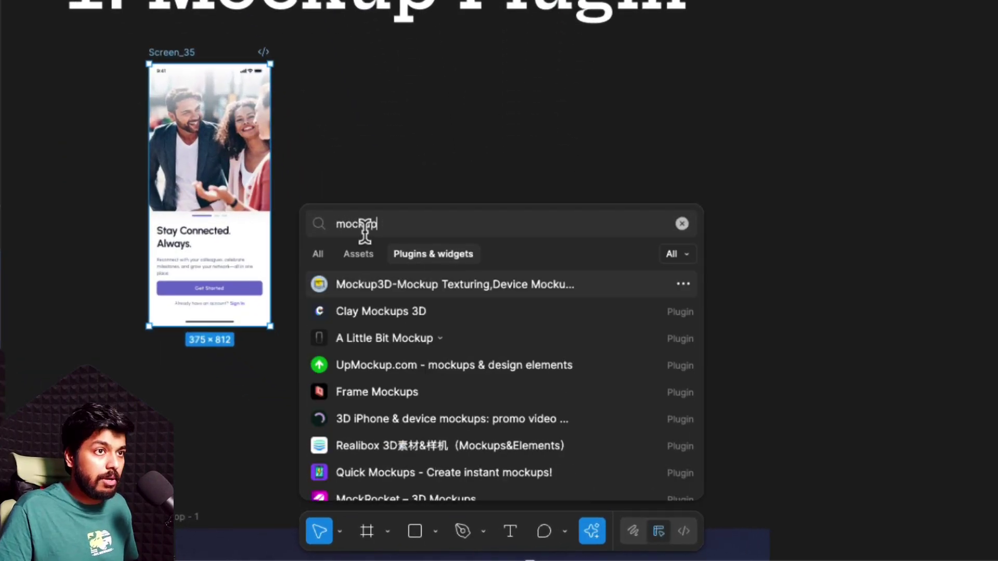
{"action": "type", "text": "n"}
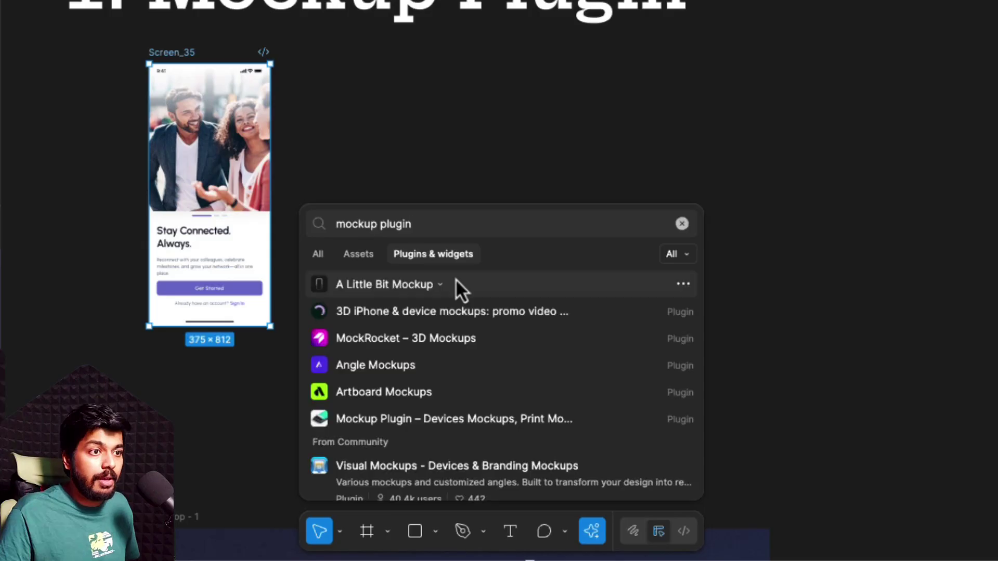
{"action": "left_click", "coordinate": [396, 422]}
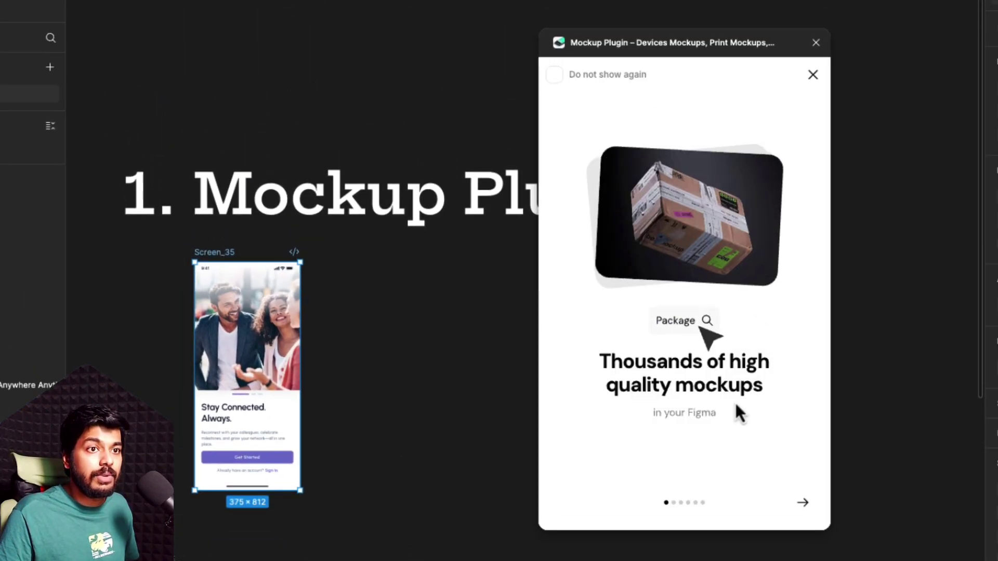
{"action": "left_click", "coordinate": [813, 75]}
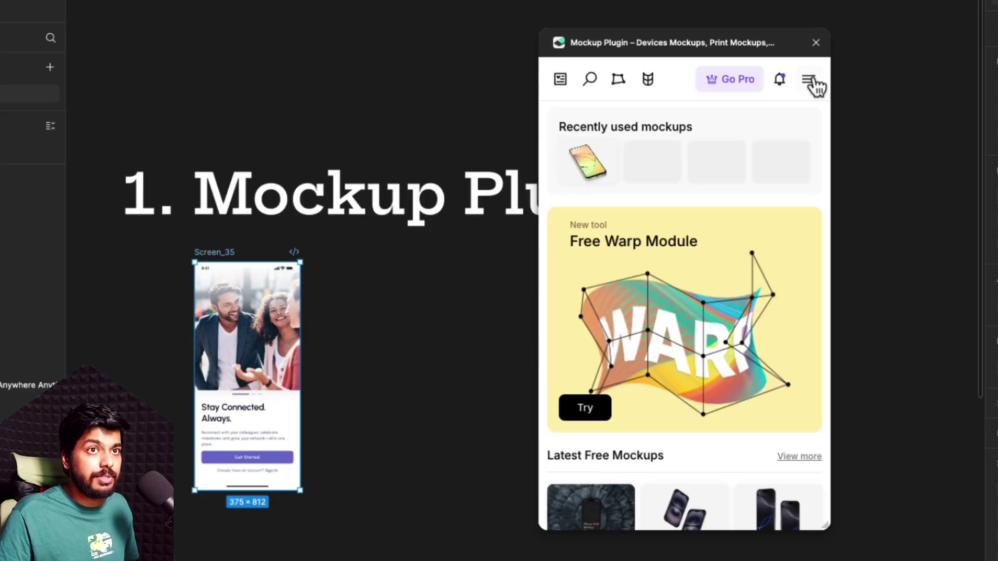
Look through the plugin's start page and show all of the Latest Free Mockups.
{"action": "scroll", "coordinate": [695, 441], "scroll_direction": "down", "scroll_amount": 5}
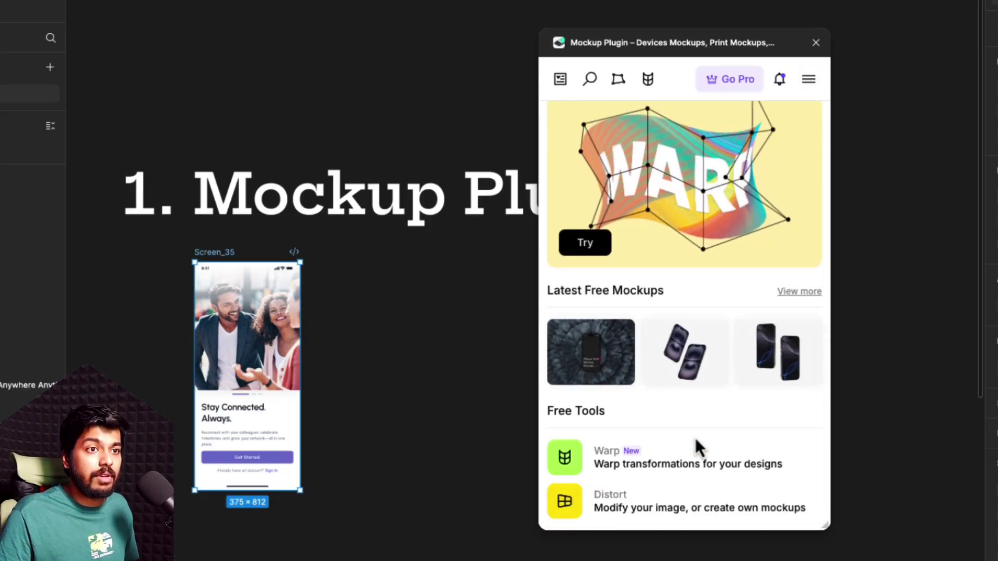
{"action": "scroll", "coordinate": [702, 318], "scroll_direction": "down", "scroll_amount": 1}
{"action": "scroll", "coordinate": [702, 318], "scroll_direction": "up", "scroll_amount": 6}
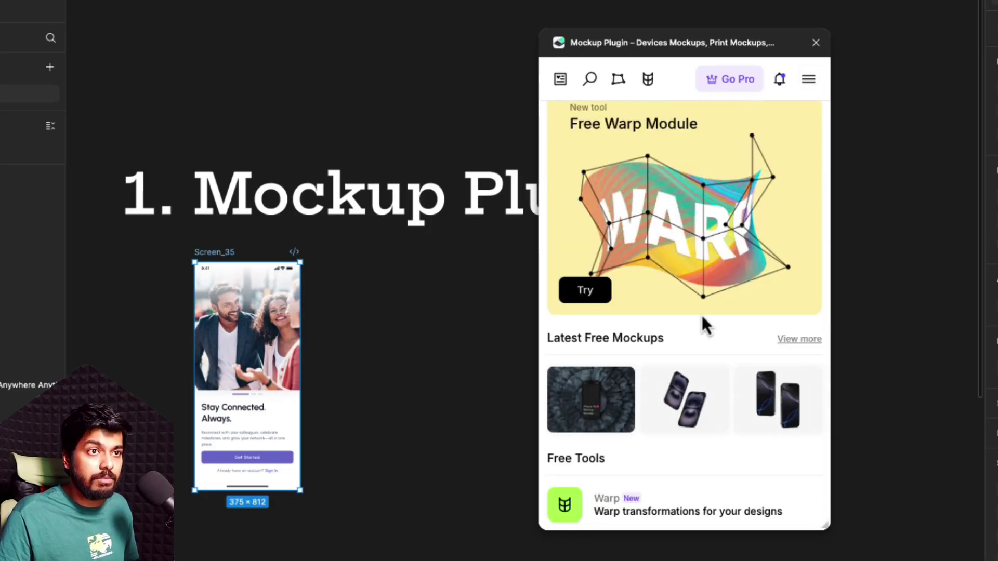
{"action": "scroll", "coordinate": [718, 307], "scroll_direction": "down", "scroll_amount": 4}
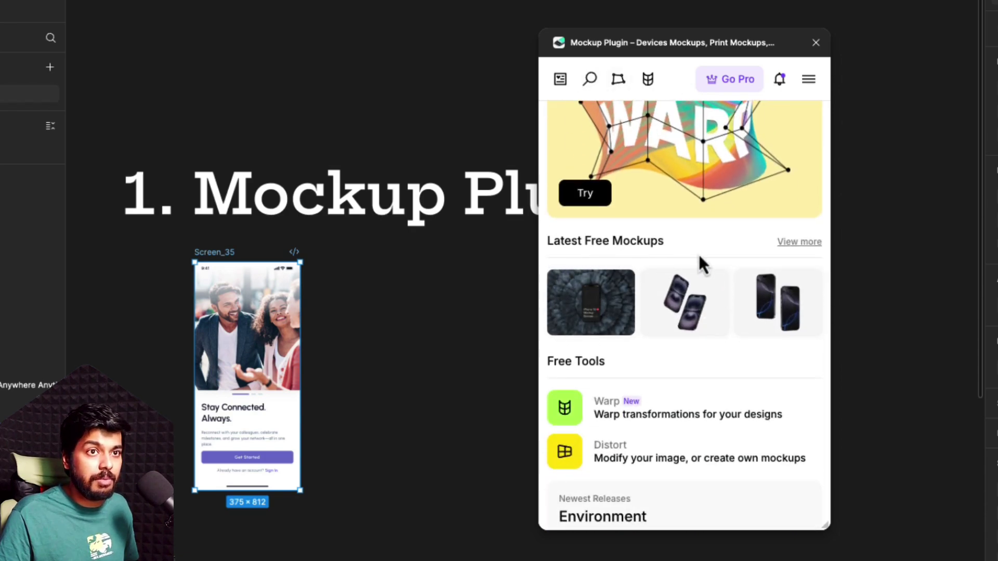
{"action": "left_click", "coordinate": [797, 249]}
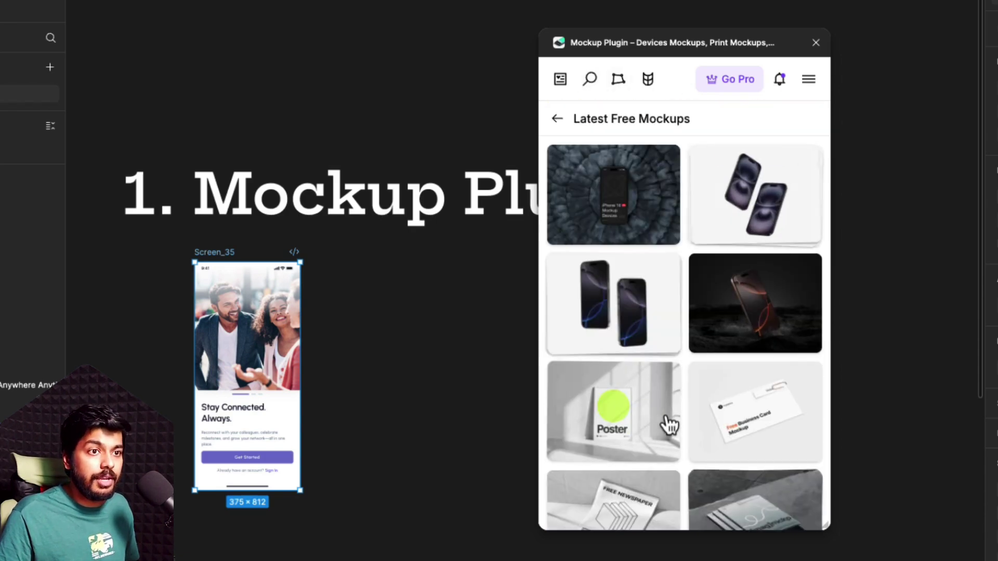
Browse the Latest Free Mockups and open the single tilted Realme 10 phone mockup.
{"action": "scroll", "coordinate": [665, 424], "scroll_direction": "down", "scroll_amount": 4}
{"action": "scroll", "coordinate": [669, 425], "scroll_direction": "down", "scroll_amount": 15}
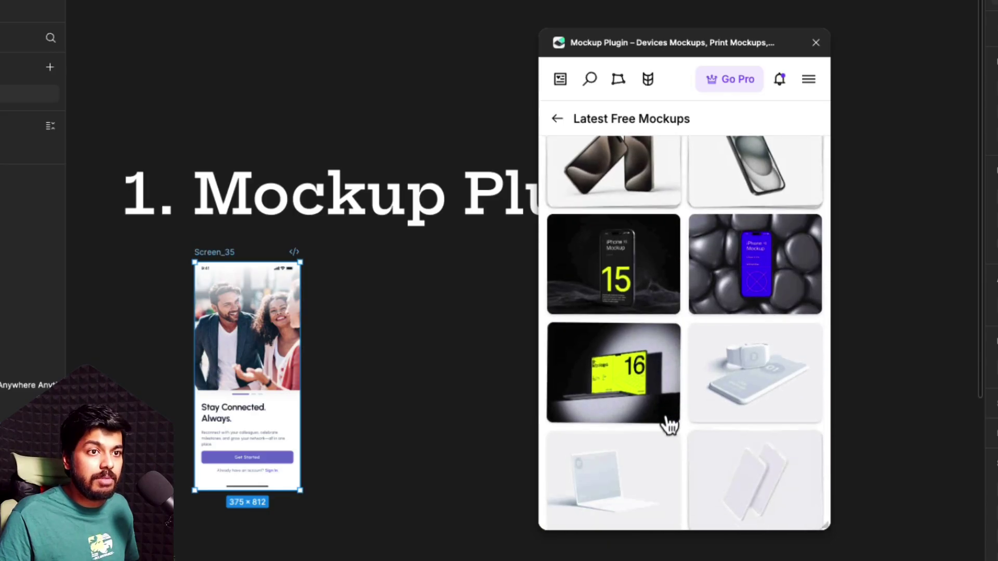
{"action": "scroll", "coordinate": [670, 426], "scroll_direction": "down", "scroll_amount": 8}
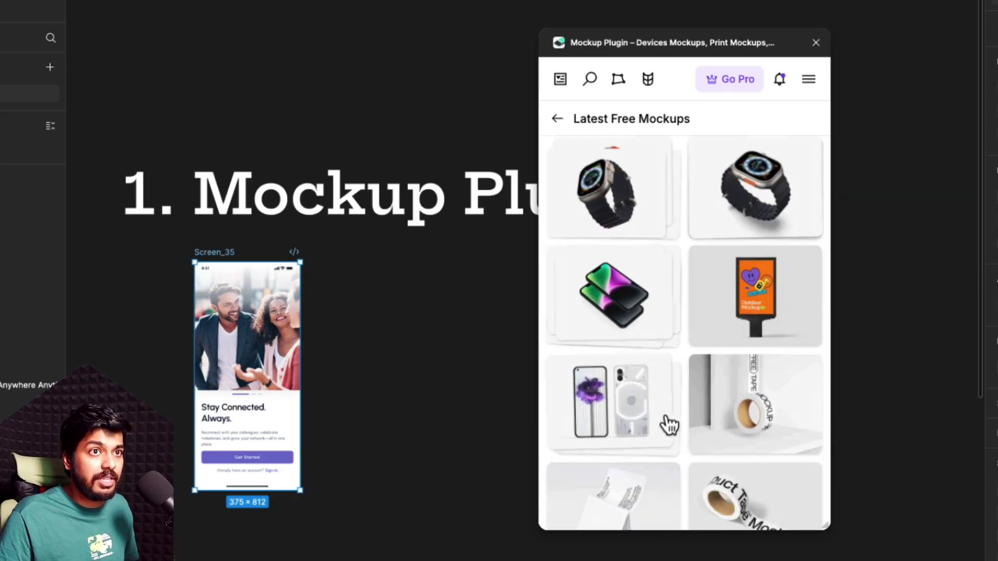
{"action": "scroll", "coordinate": [667, 421], "scroll_direction": "down", "scroll_amount": 6}
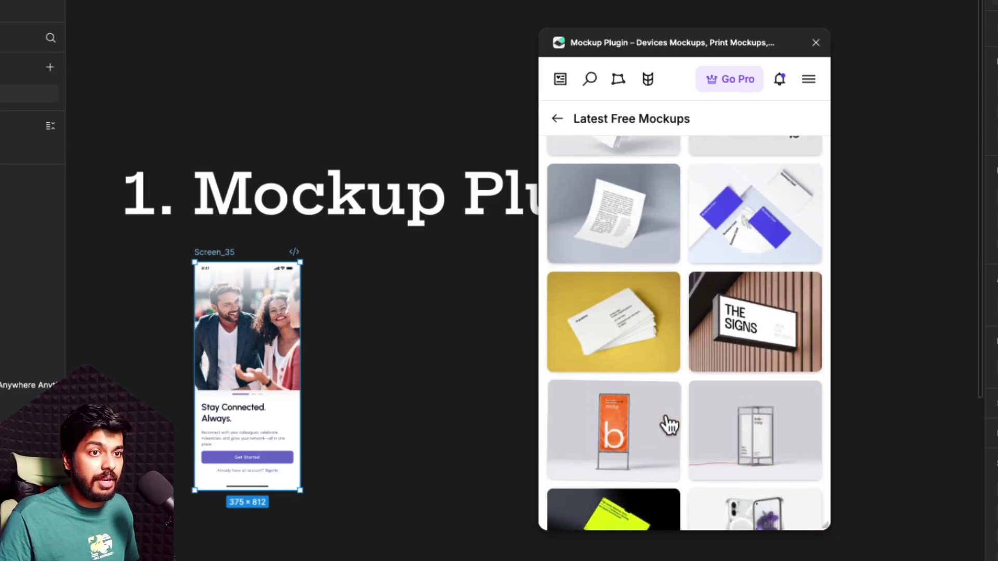
{"action": "scroll", "coordinate": [669, 425], "scroll_direction": "up", "scroll_amount": 12}
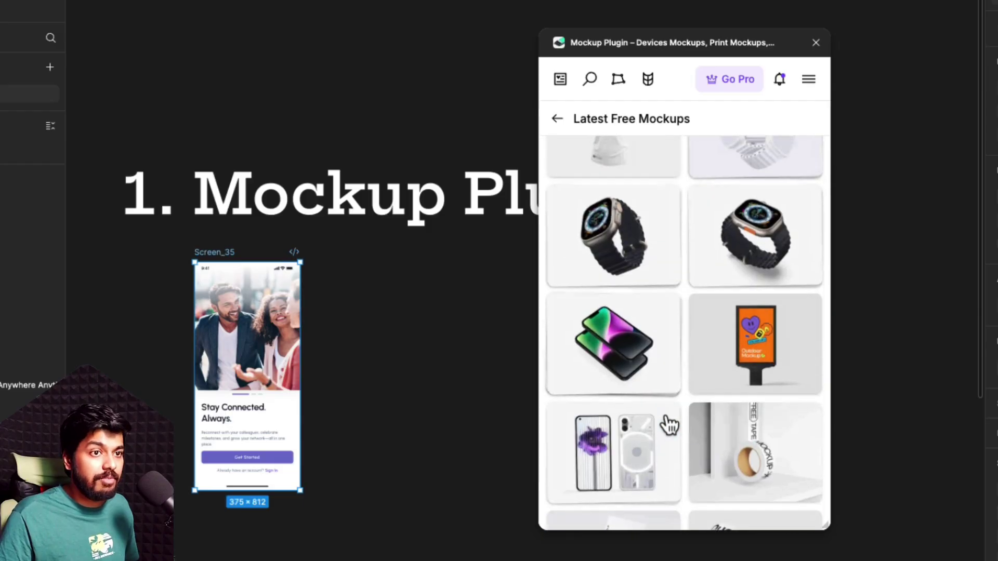
{"action": "scroll", "coordinate": [666, 421], "scroll_direction": "down", "scroll_amount": 3}
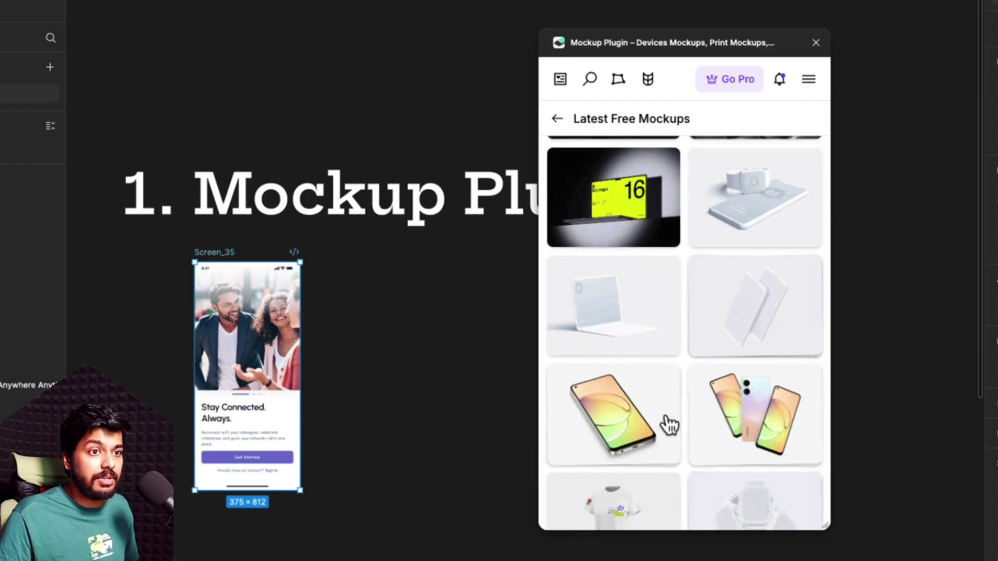
{"action": "left_click", "coordinate": [602, 411]}
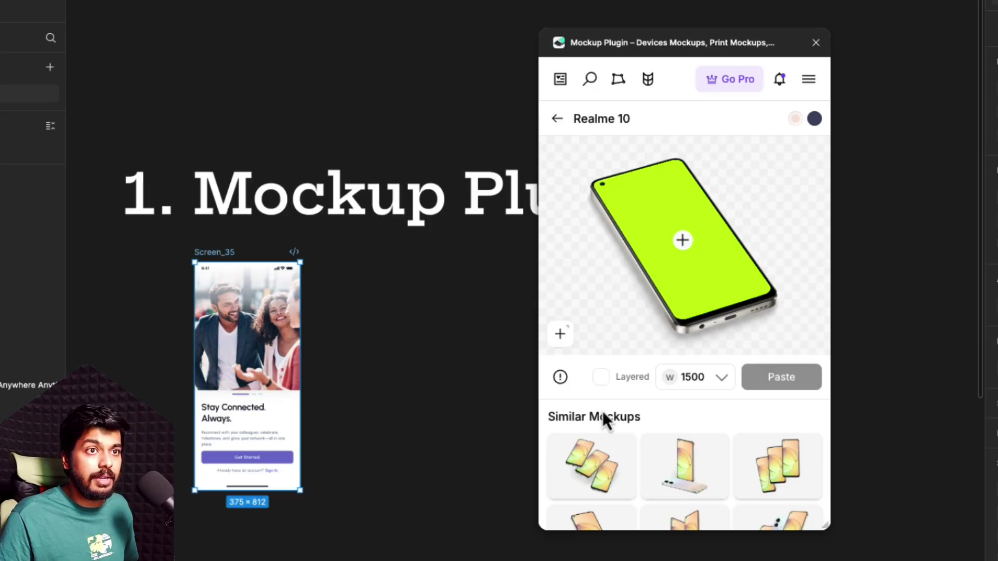
Fill the Realme 10 mockup's screen with the Screen_35 frame and accept the crop.
{"action": "left_click", "coordinate": [685, 242]}
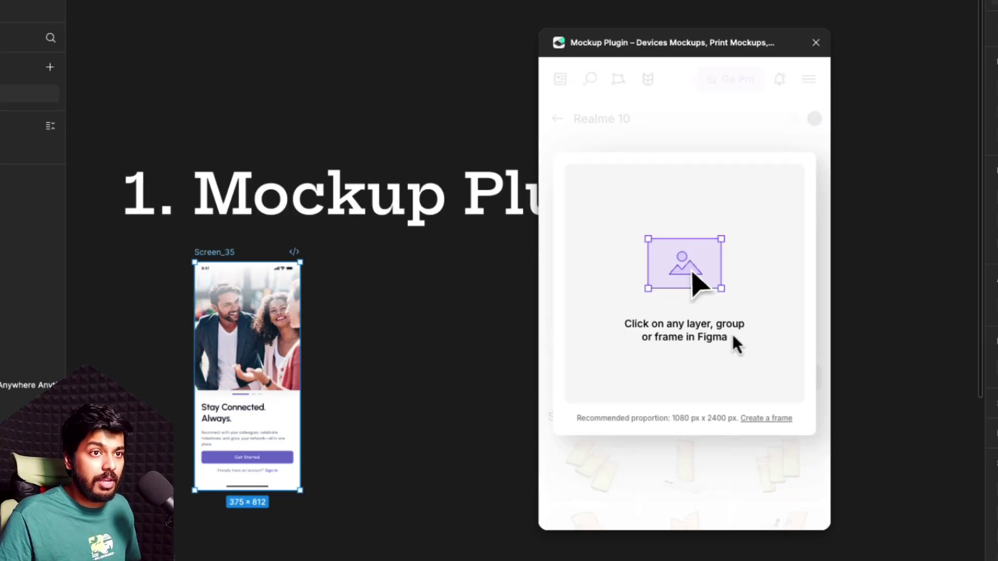
{"action": "left_click", "coordinate": [405, 376]}
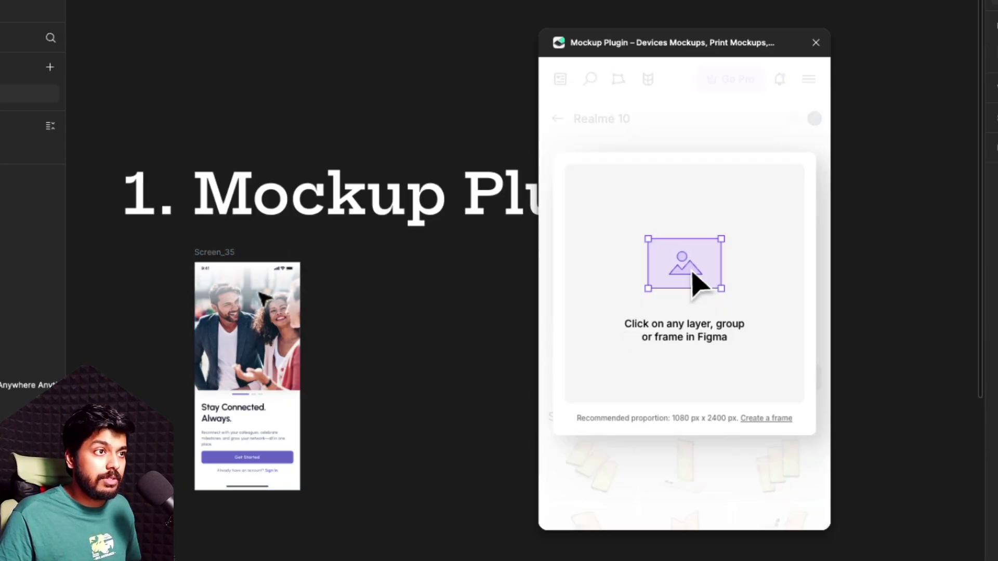
{"action": "left_click", "coordinate": [213, 254]}
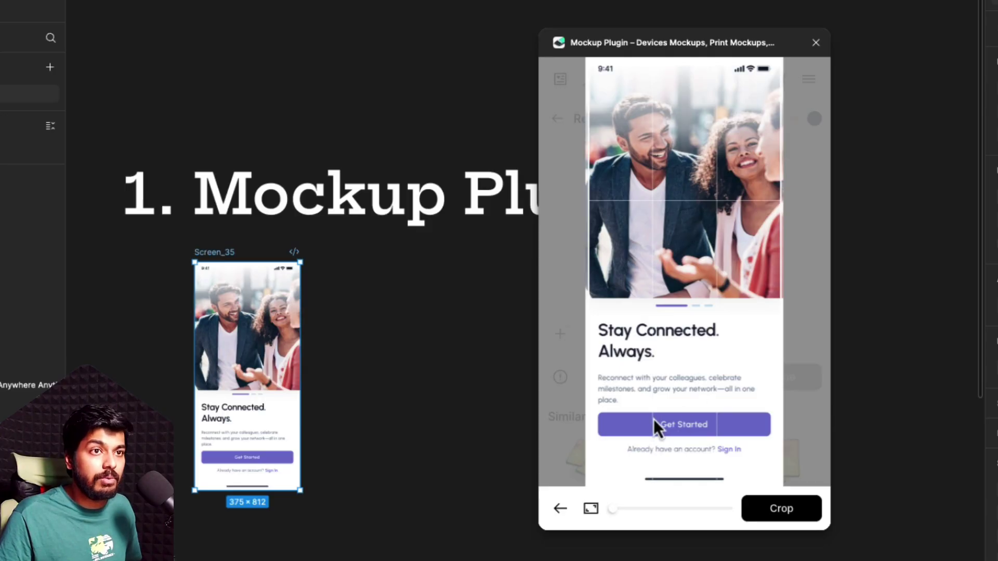
{"action": "left_click_drag", "start_coordinate": [674, 363], "coordinate": [679, 363]}
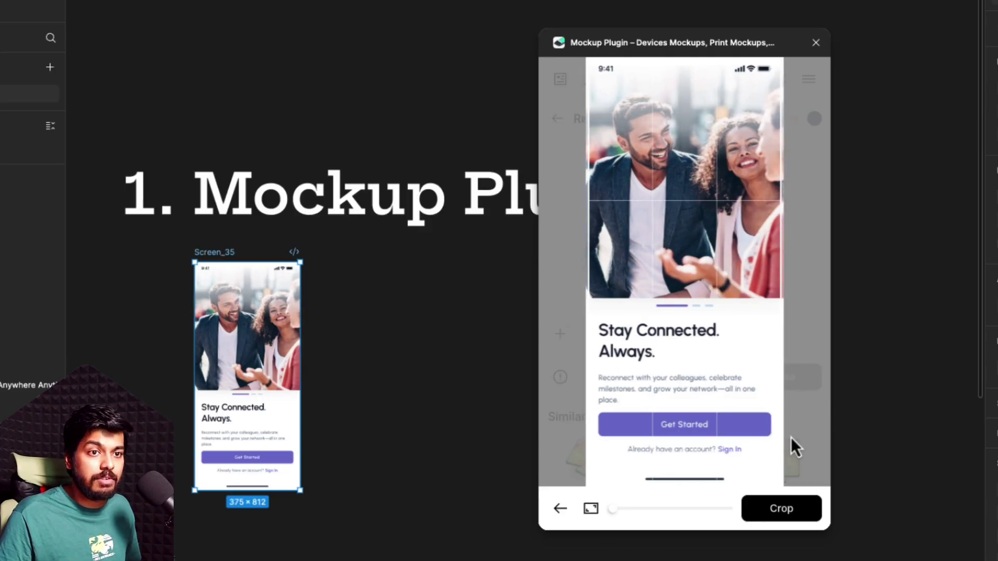
{"action": "left_click", "coordinate": [782, 509]}
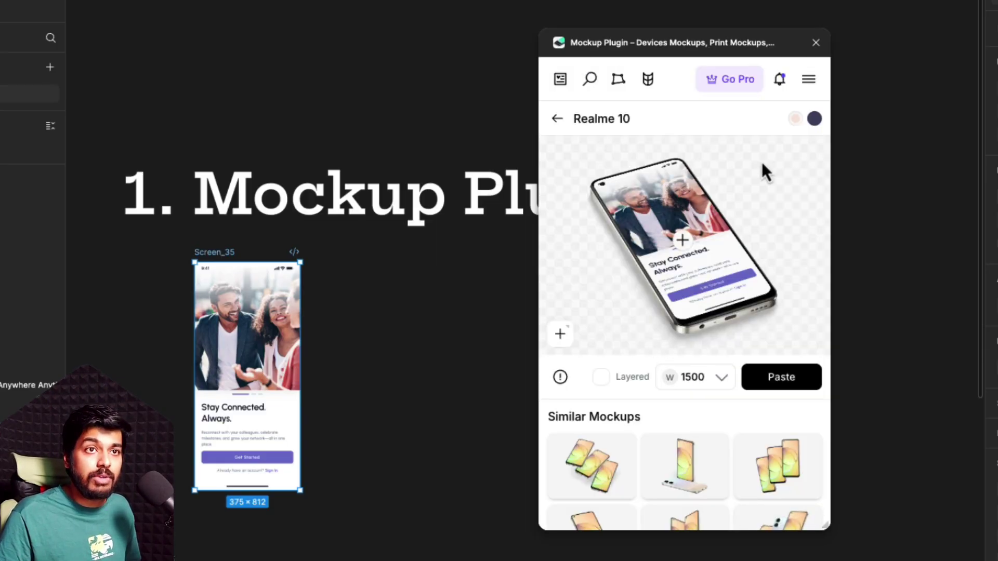
{"action": "left_click", "coordinate": [814, 119]}
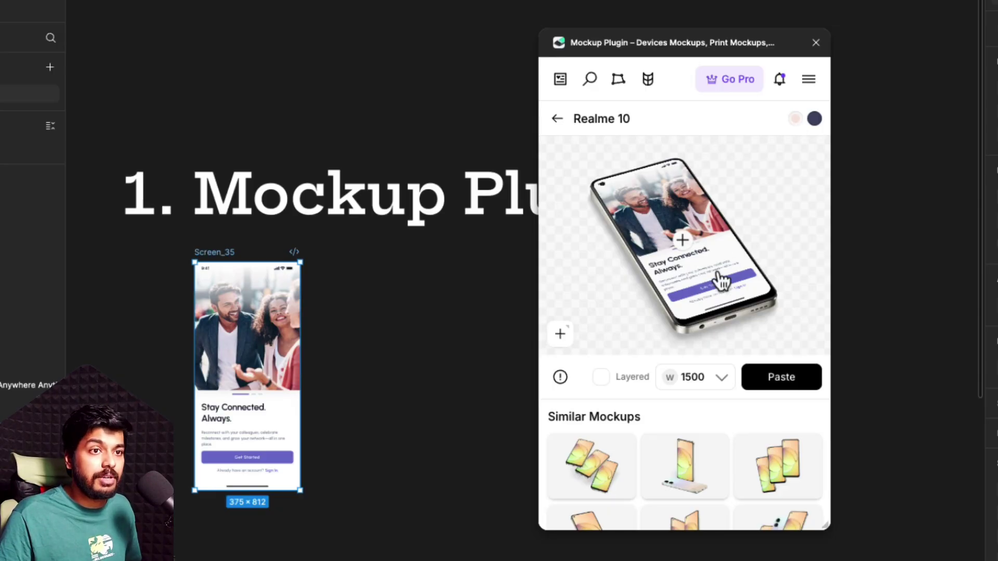
Paste the Realme 10 mockup onto the canvas at 1500 width and place it over the right half of the Desktop - 1 frame.
{"action": "left_click", "coordinate": [778, 377]}
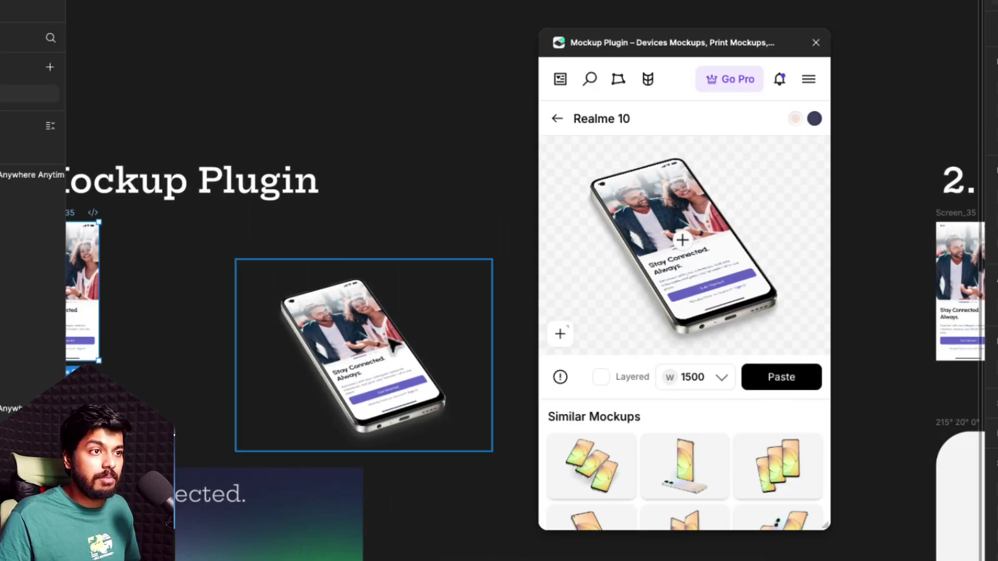
{"action": "scroll", "coordinate": [393, 343], "scroll_direction": "down", "scroll_amount": 5}
{"action": "scroll", "coordinate": [424, 280], "scroll_direction": "left", "scroll_amount": 4}
{"action": "left_click_drag", "start_coordinate": [487, 197], "coordinate": [406, 398]}
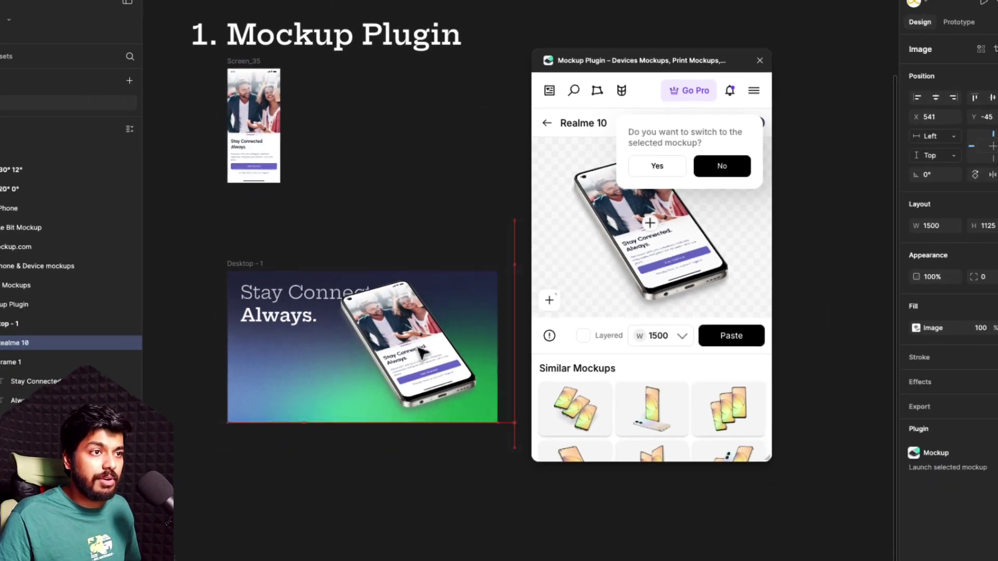
{"action": "left_click_drag", "start_coordinate": [420, 353], "coordinate": [423, 356]}
{"action": "left_click", "coordinate": [395, 473]}
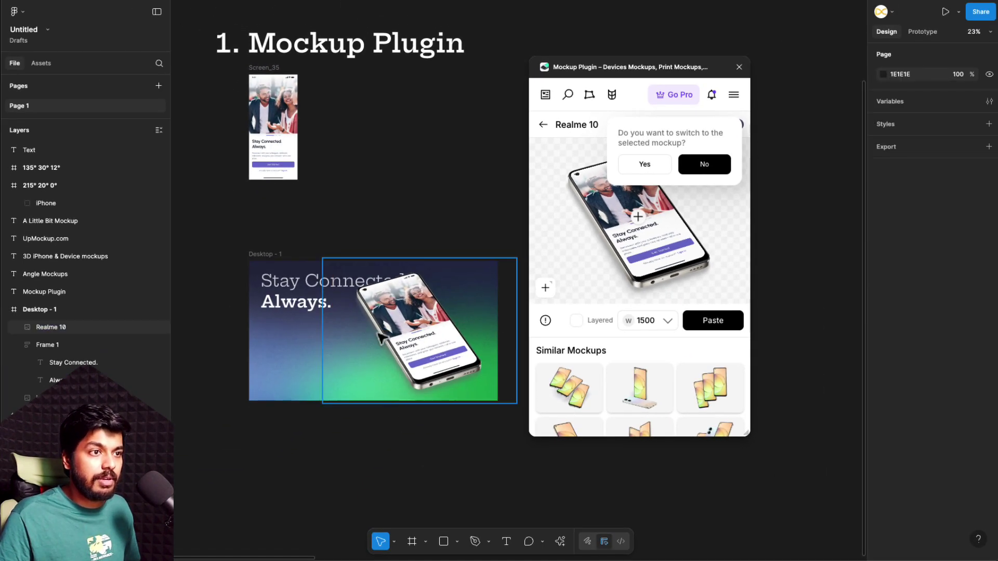
In the Angle Mockups section, select the pointing-hand screen layer inside the 215° 20° 0° iPhone mockup.
{"action": "scroll", "coordinate": [381, 338], "scroll_direction": "right", "scroll_amount": 3}
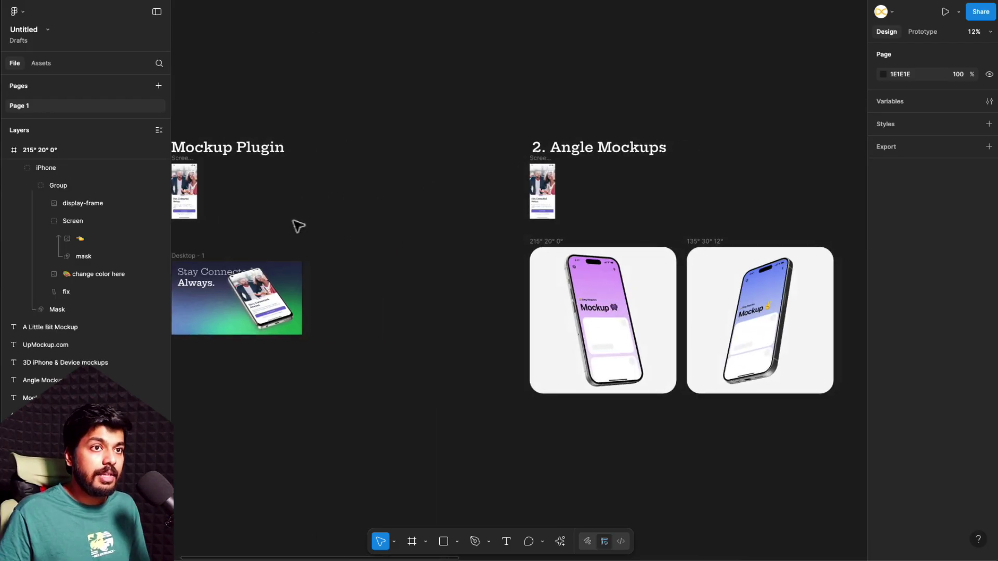
{"action": "scroll", "coordinate": [660, 248], "scroll_direction": "right", "scroll_amount": 5}
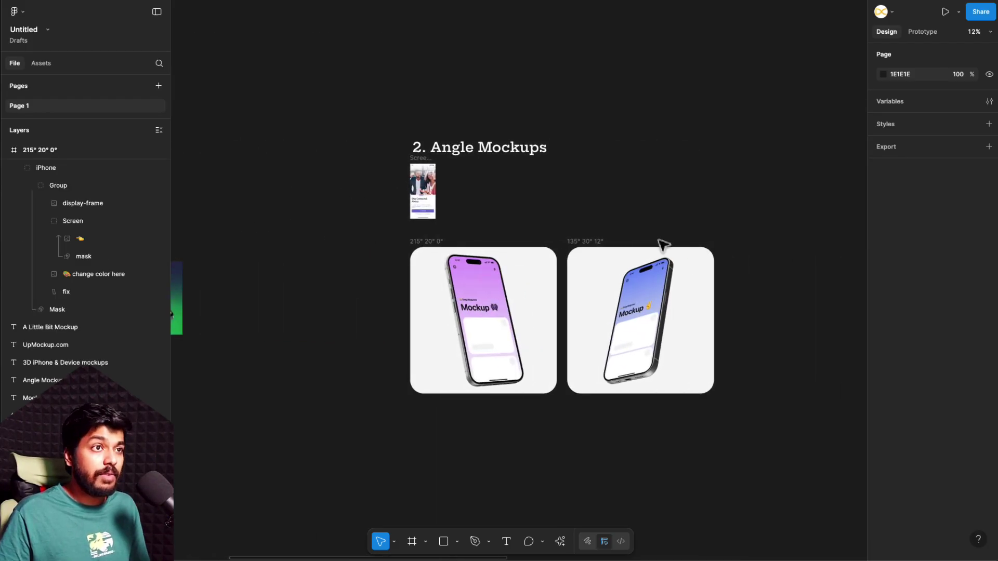
{"action": "scroll", "coordinate": [660, 248], "scroll_direction": "up", "scroll_amount": 3}
{"action": "scroll", "coordinate": [663, 244], "scroll_direction": "up", "scroll_amount": 3}
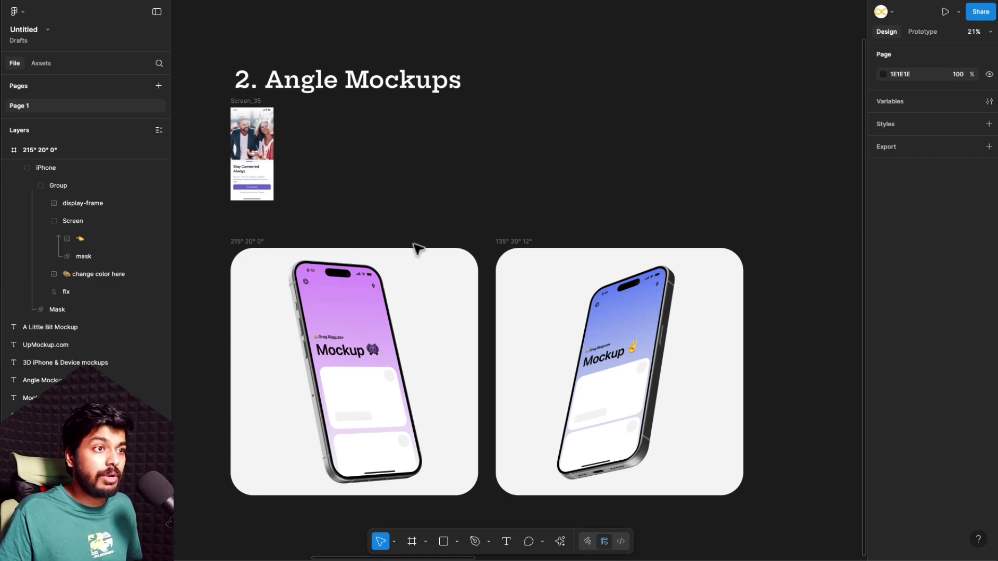
{"action": "left_click", "coordinate": [333, 338]}
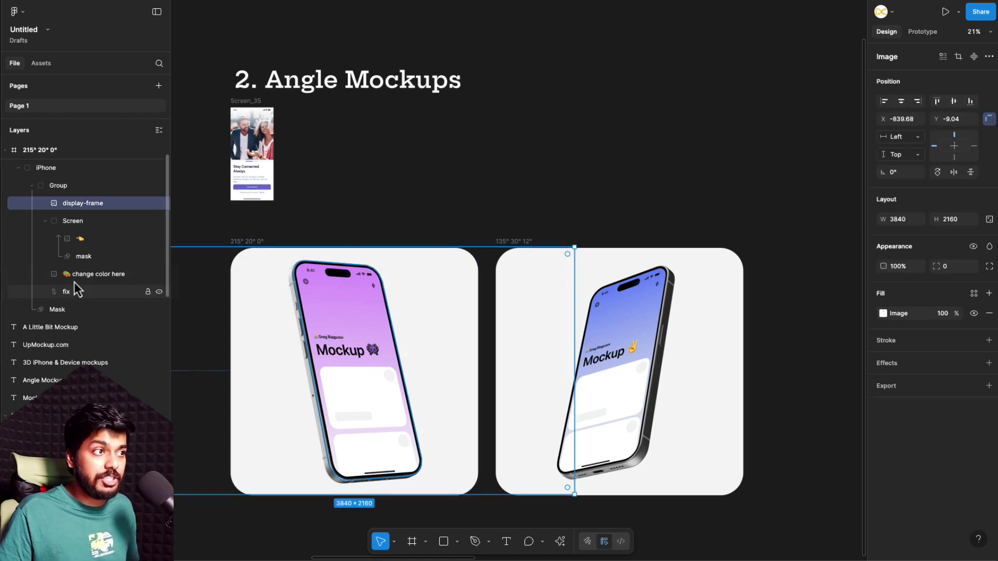
{"action": "left_click", "coordinate": [80, 243]}
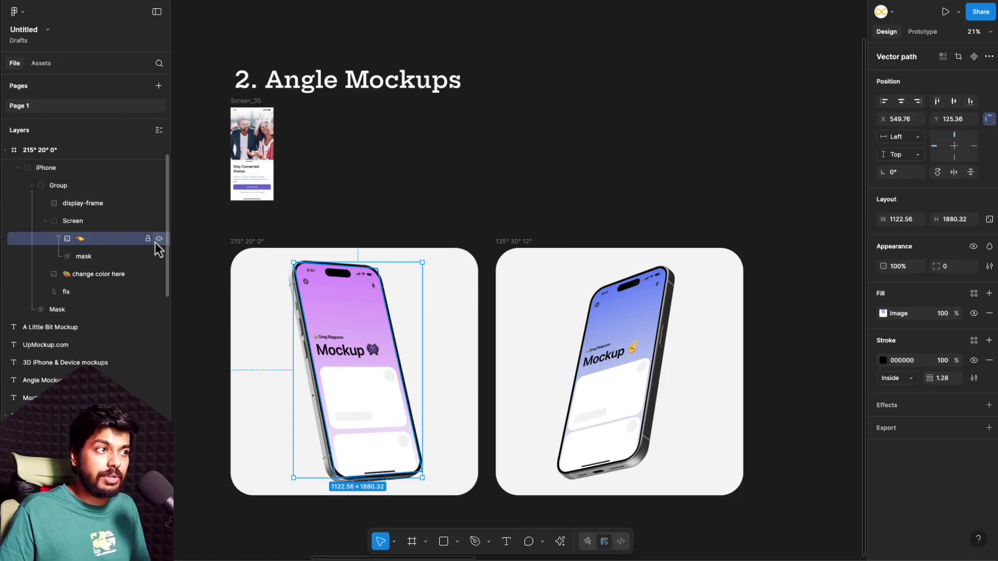
Find the Angle Mockups plugin and run it on the selected screen layer of the 215° 20° 0° iPhone.
{"action": "left_click", "coordinate": [560, 541]}
{"action": "left_click", "coordinate": [453, 360]}
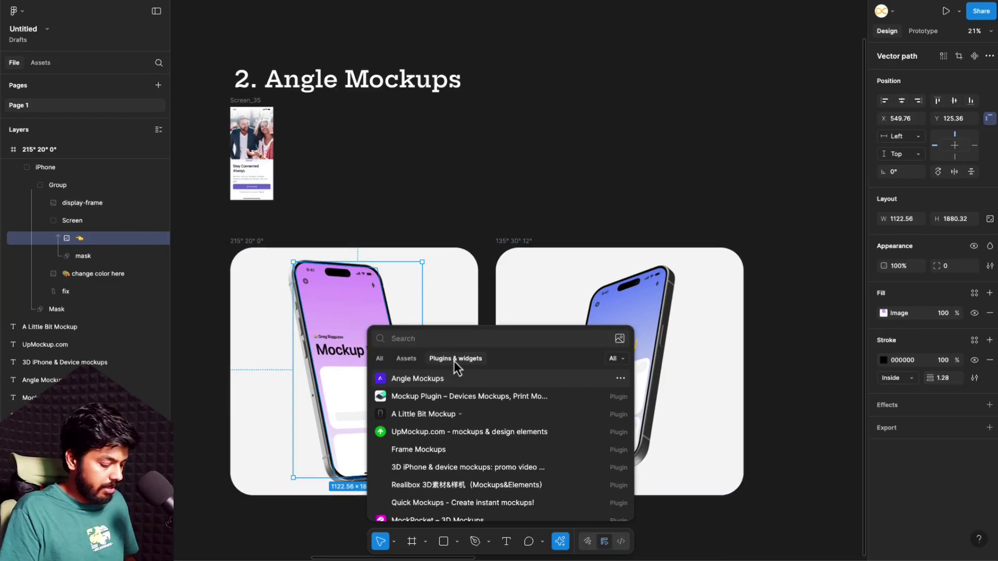
{"action": "type", "text": "angle mockup"}
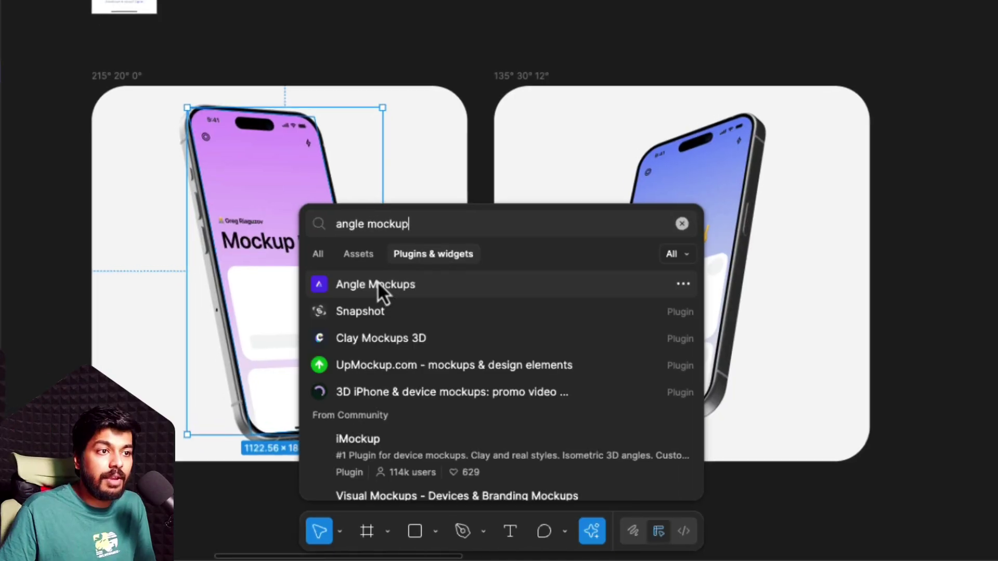
{"action": "left_click", "coordinate": [388, 285]}
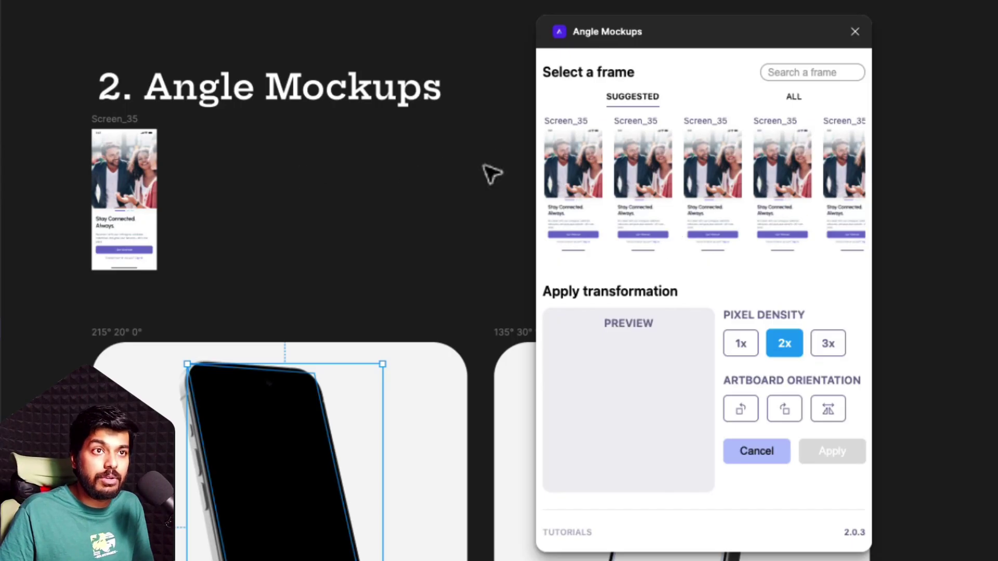
Apply the first suggested Screen_35 frame to the 215° 20° 0° iPhone's screen and clear the selection.
{"action": "scroll", "coordinate": [806, 192], "scroll_direction": "right", "scroll_amount": 3}
{"action": "scroll", "coordinate": [676, 202], "scroll_direction": "left", "scroll_amount": 3}
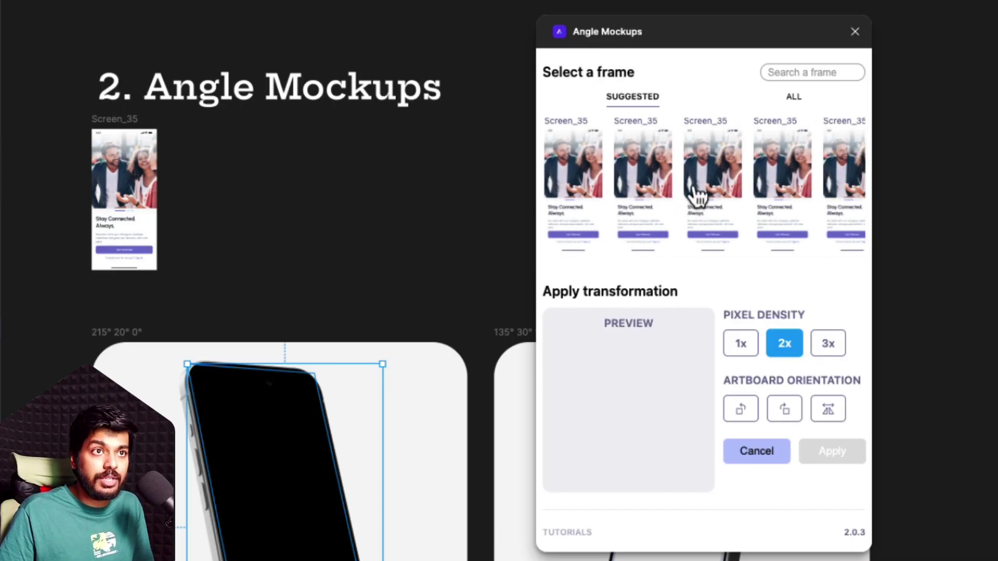
{"action": "left_click", "coordinate": [586, 196]}
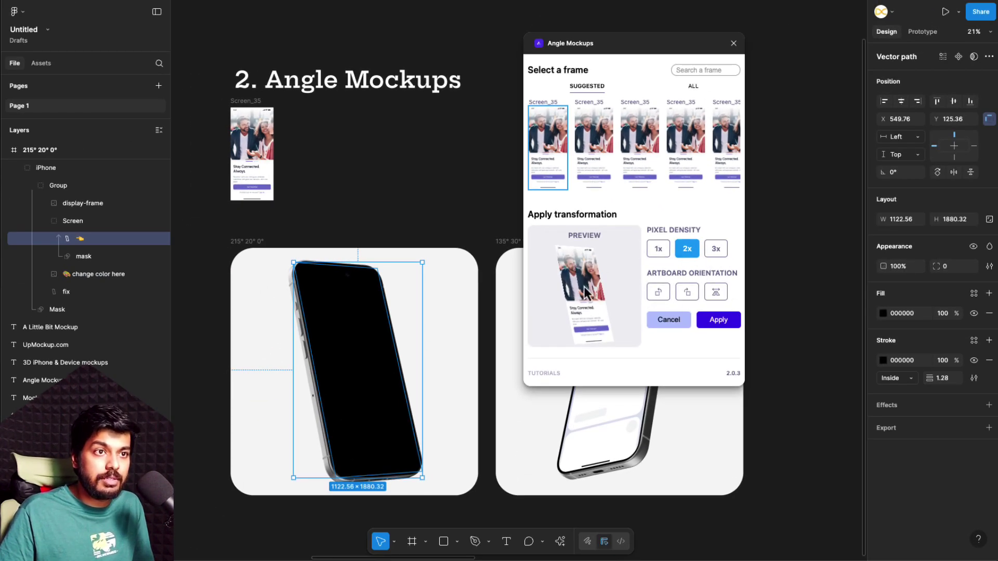
{"action": "left_click", "coordinate": [719, 323]}
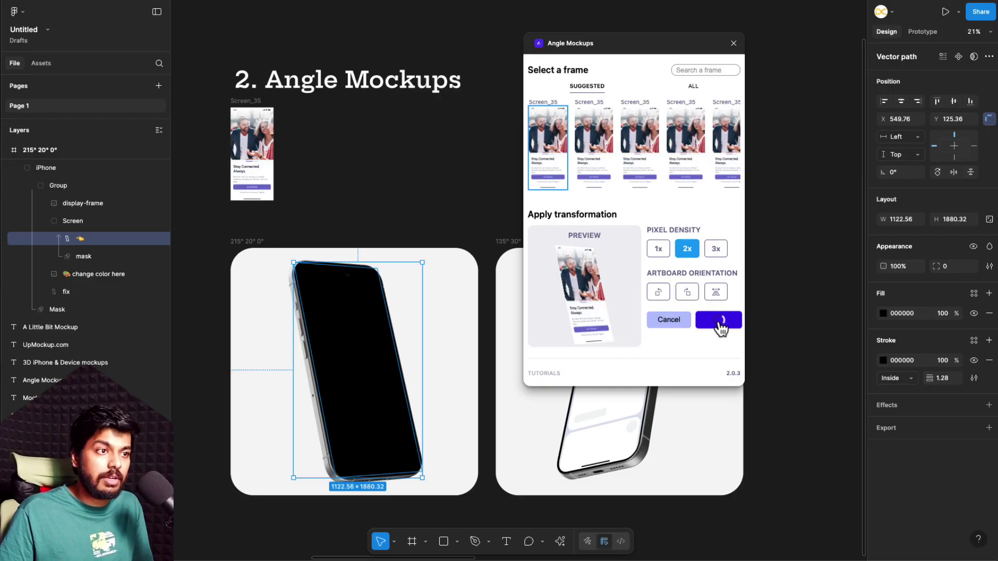
{"action": "left_click", "coordinate": [435, 203]}
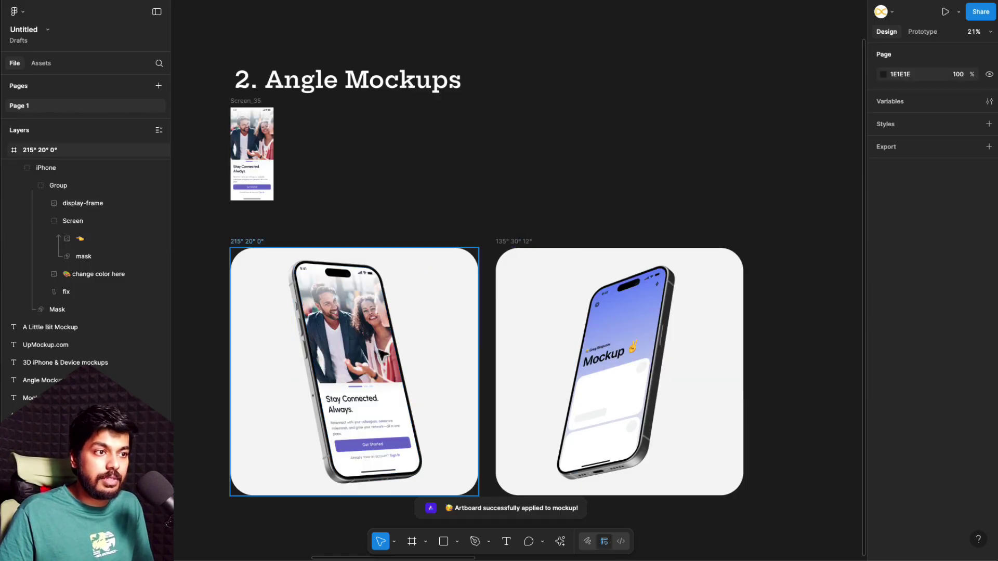
Move the iPhone group out of the 215° 20° 0° frame into the Desktop - 1 frame and deselect it.
{"action": "scroll", "coordinate": [386, 351], "scroll_direction": "down", "scroll_amount": 3}
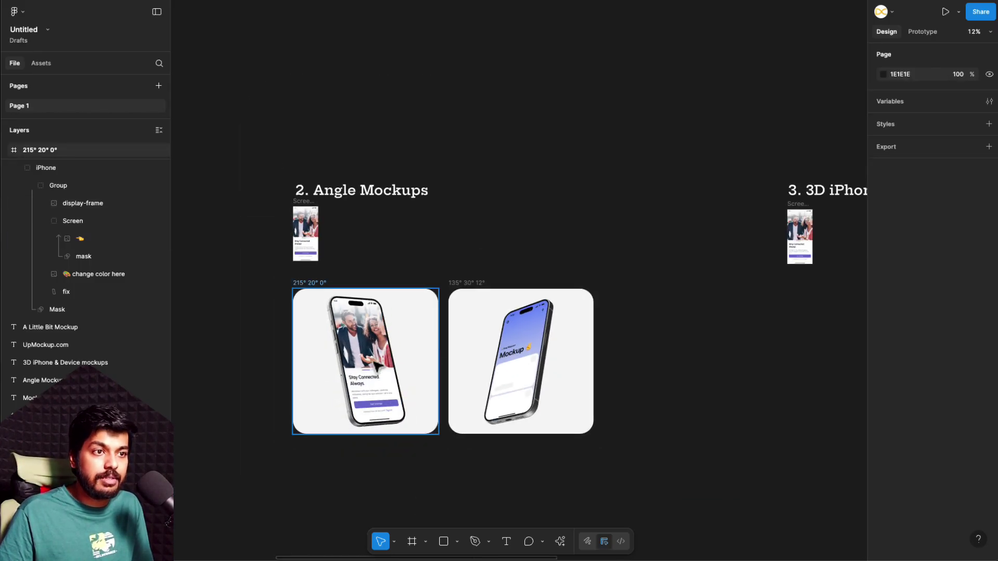
{"action": "scroll", "coordinate": [377, 367], "scroll_direction": "down", "scroll_amount": 3}
{"action": "left_click", "coordinate": [514, 315]}
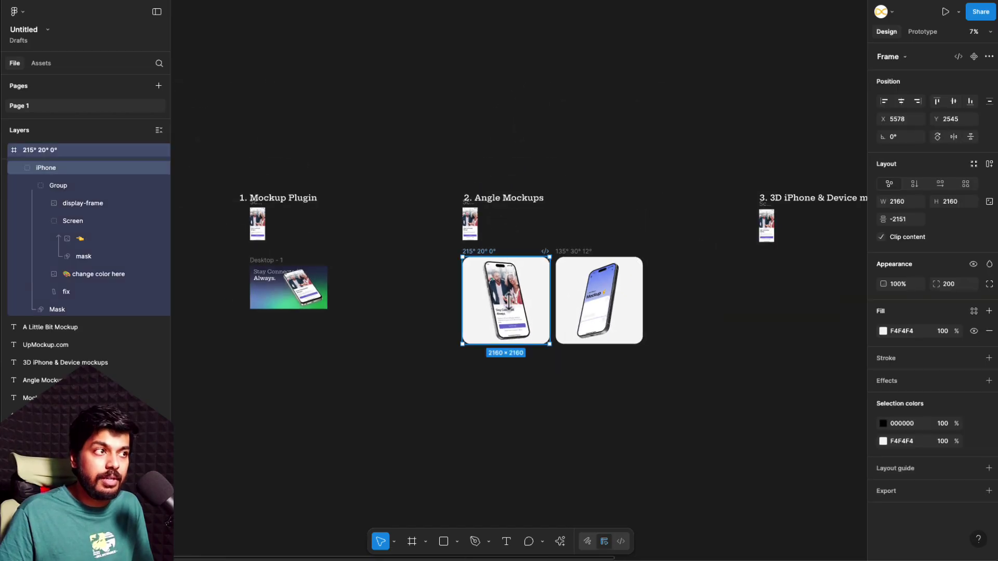
{"action": "double_click", "coordinate": [513, 315]}
{"action": "left_click_drag", "start_coordinate": [513, 315], "coordinate": [303, 315]}
{"action": "left_click", "coordinate": [437, 285]}
Trace a closed outline around the phone screen in the 135° 30° 12° mockup with the Pen tool.
{"action": "scroll", "coordinate": [437, 285], "scroll_direction": "up", "scroll_amount": 3}
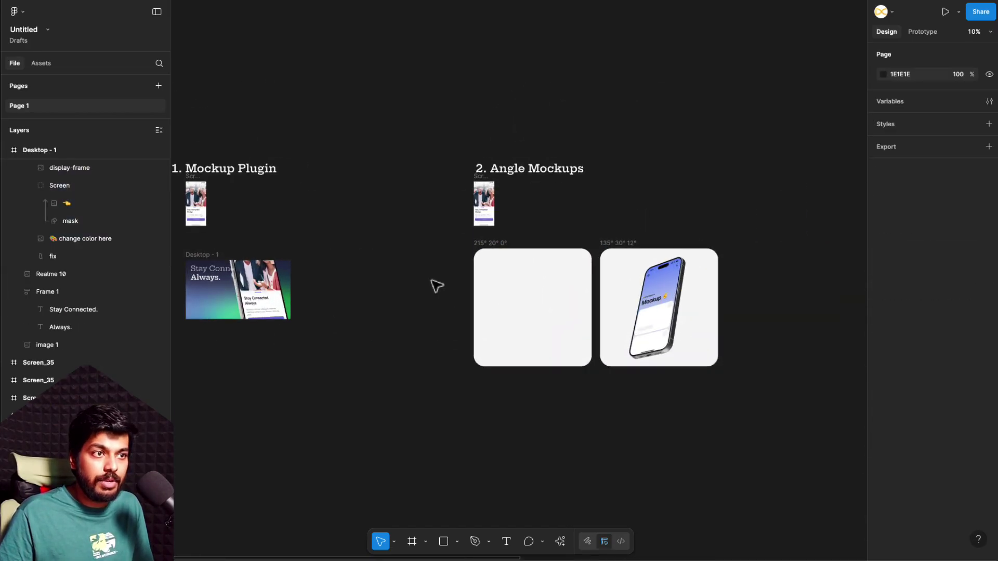
{"action": "scroll", "coordinate": [392, 202], "scroll_direction": "right", "scroll_amount": 2}
{"action": "scroll", "coordinate": [392, 203], "scroll_direction": "up", "scroll_amount": 3}
{"action": "scroll", "coordinate": [392, 202], "scroll_direction": "right", "scroll_amount": 3}
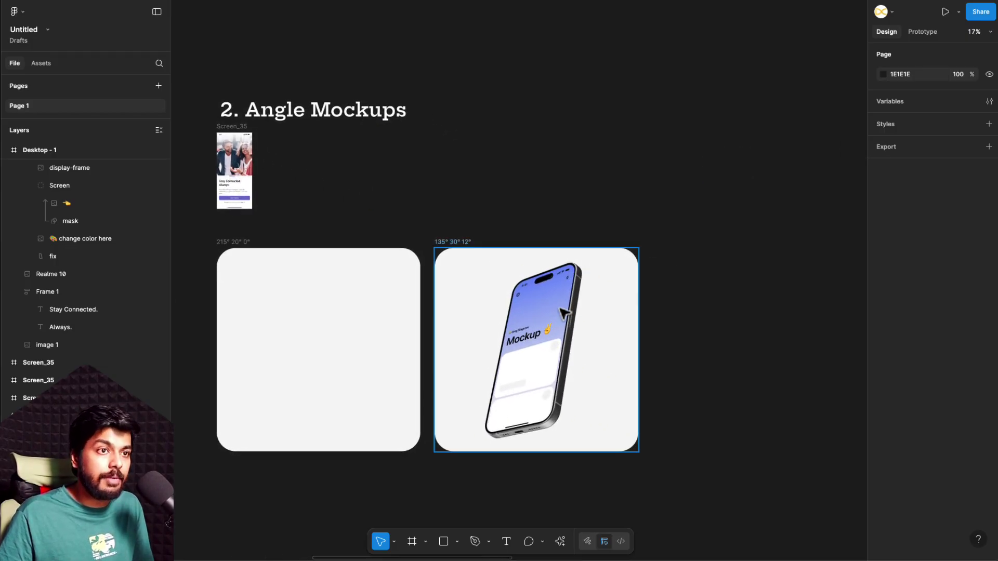
{"action": "scroll", "coordinate": [564, 312], "scroll_direction": "right", "scroll_amount": 1}
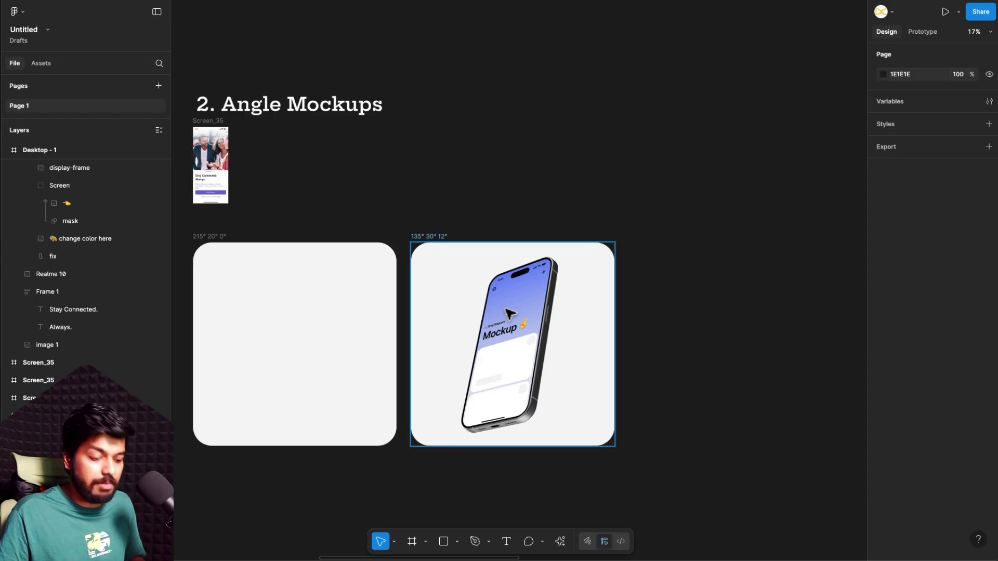
{"action": "key", "text": "p"}
{"action": "scroll", "coordinate": [541, 275], "scroll_direction": "up", "scroll_amount": 5}
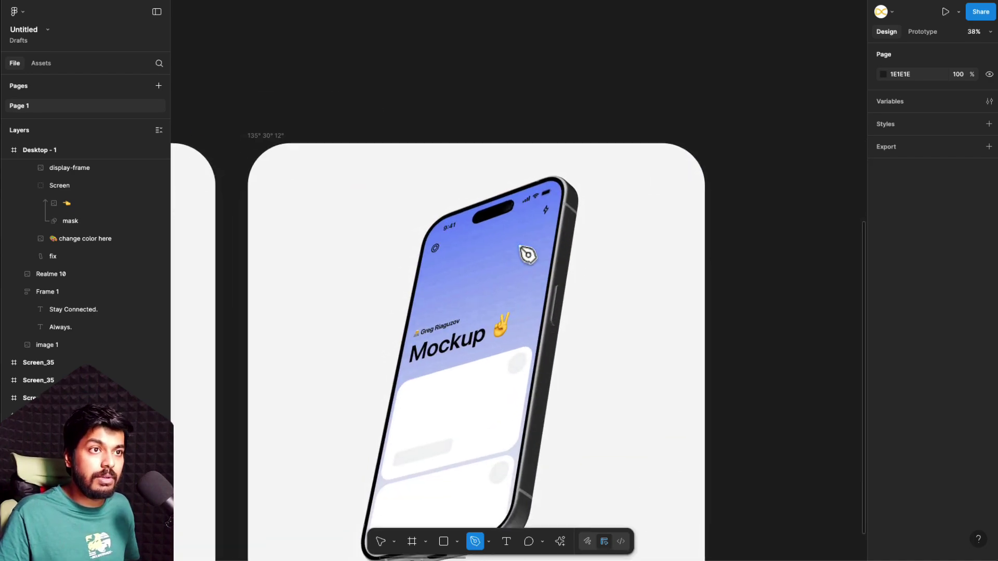
{"action": "left_click", "coordinate": [505, 173]}
{"action": "left_click", "coordinate": [438, 201]}
{"action": "left_click", "coordinate": [371, 513]}
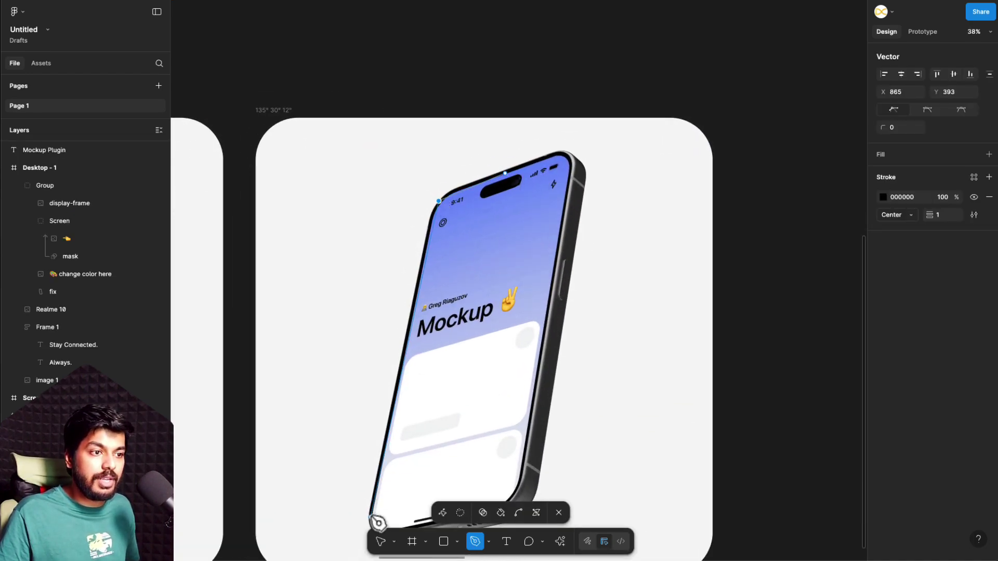
{"action": "left_click", "coordinate": [523, 475]}
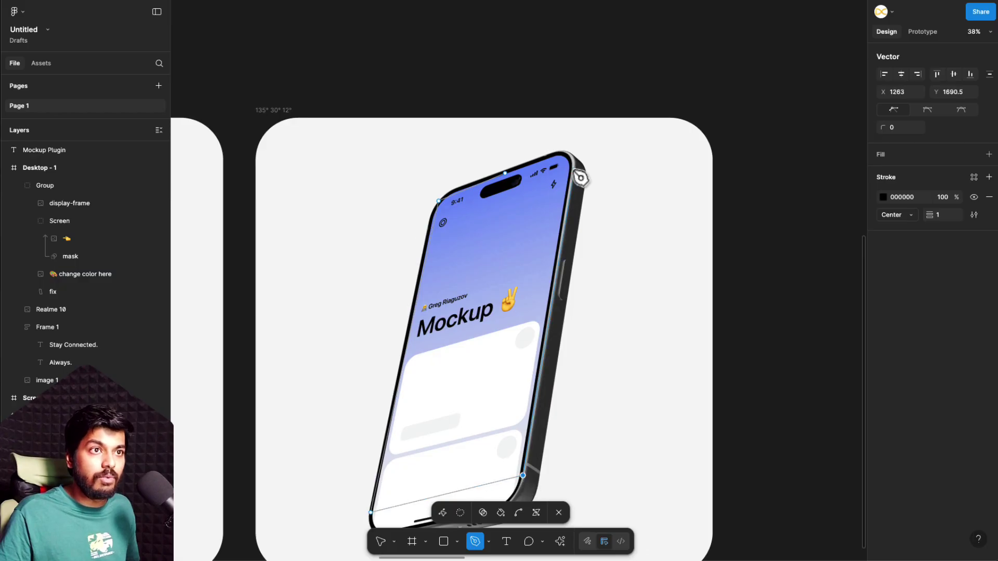
{"action": "left_click", "coordinate": [569, 154]}
{"action": "left_click", "coordinate": [505, 173]}
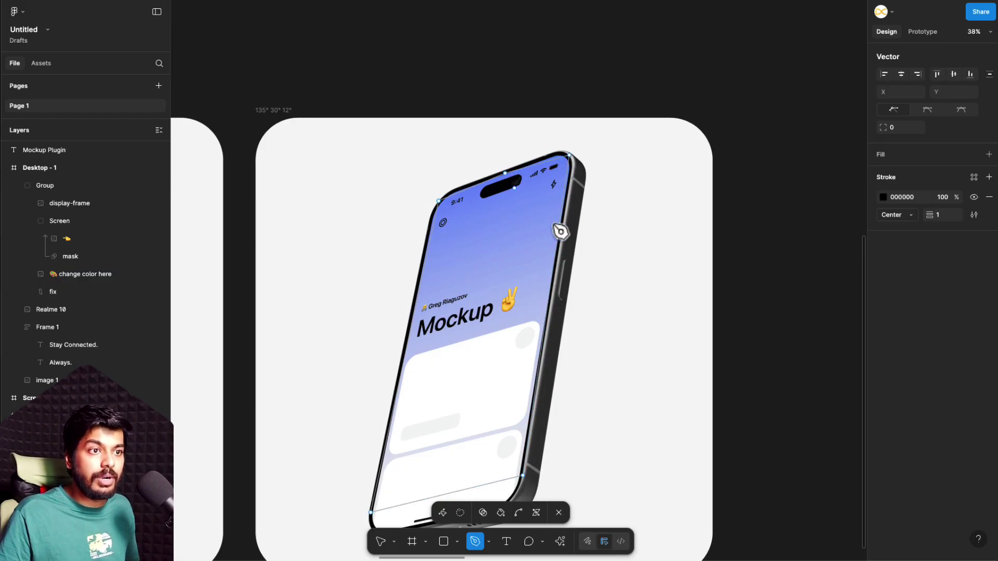
{"action": "key", "text": "Escape"}
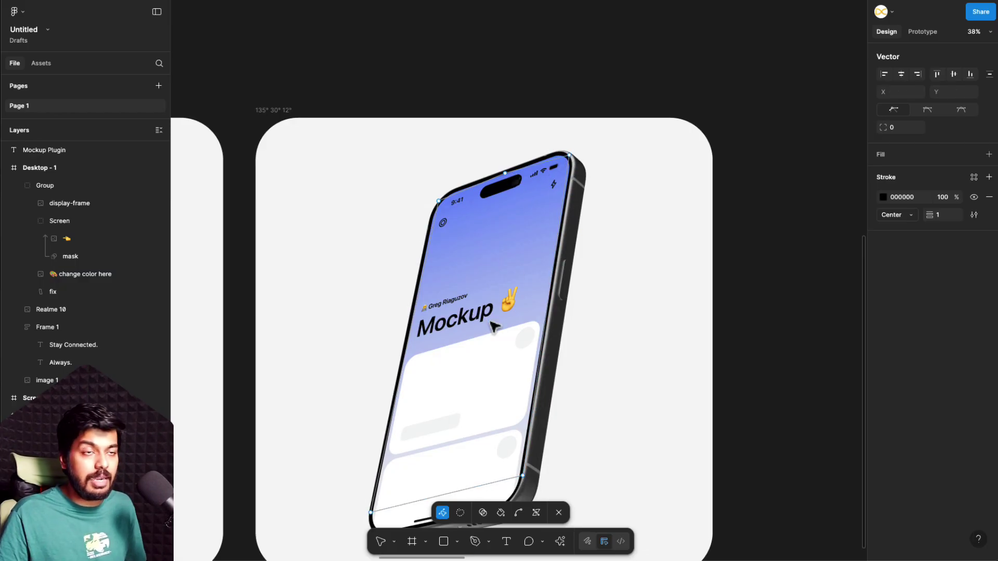
In the 3D iPhone & Device mockups section, launch the 3D iPhone & device mockups plugin.
{"action": "scroll", "coordinate": [493, 327], "scroll_direction": "down", "scroll_amount": 5, "text": "ctrl"}
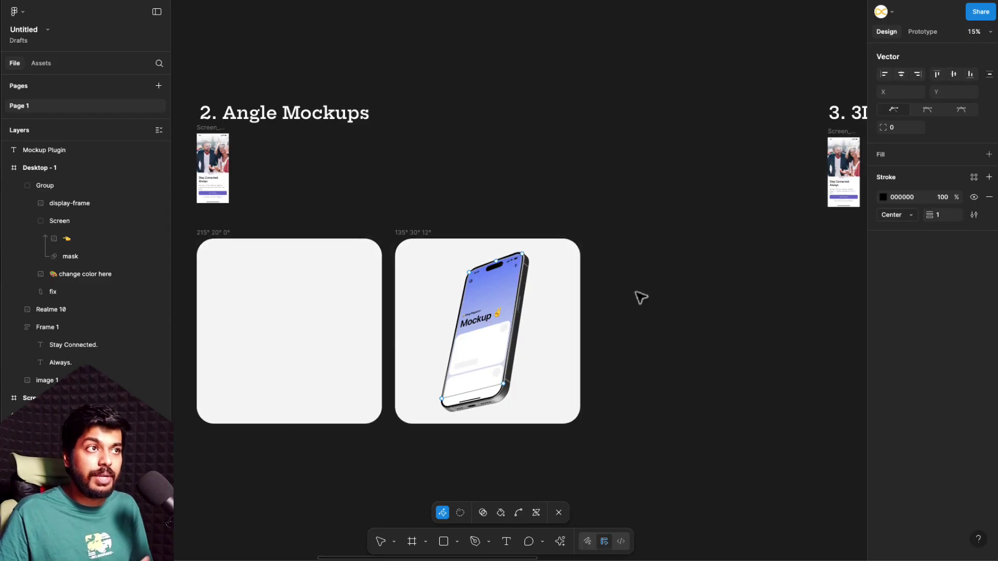
{"action": "scroll", "coordinate": [641, 298], "scroll_direction": "right", "scroll_amount": 10}
{"action": "scroll", "coordinate": [645, 133], "scroll_direction": "up", "scroll_amount": 3, "text": "ctrl"}
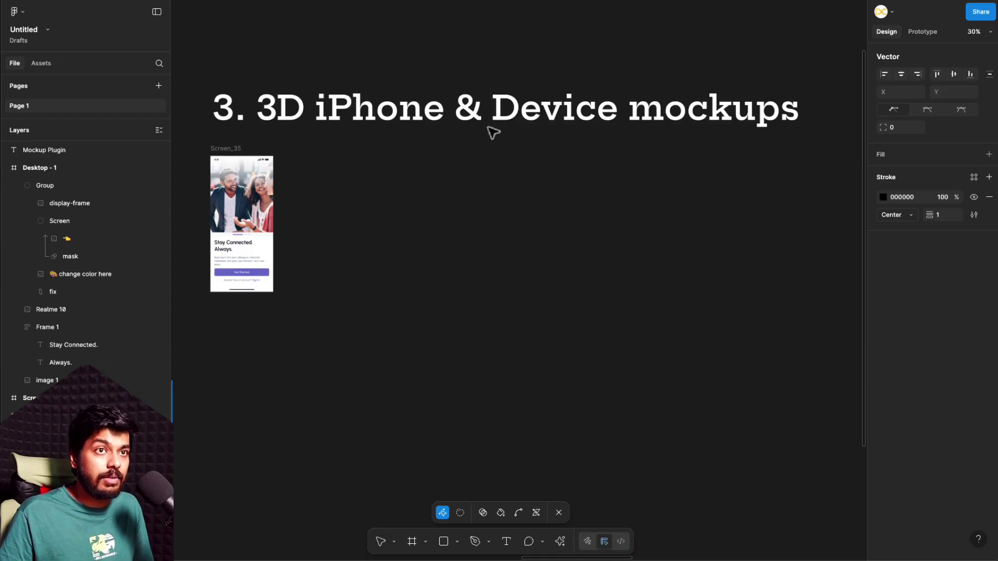
{"action": "left_click", "coordinate": [579, 535]}
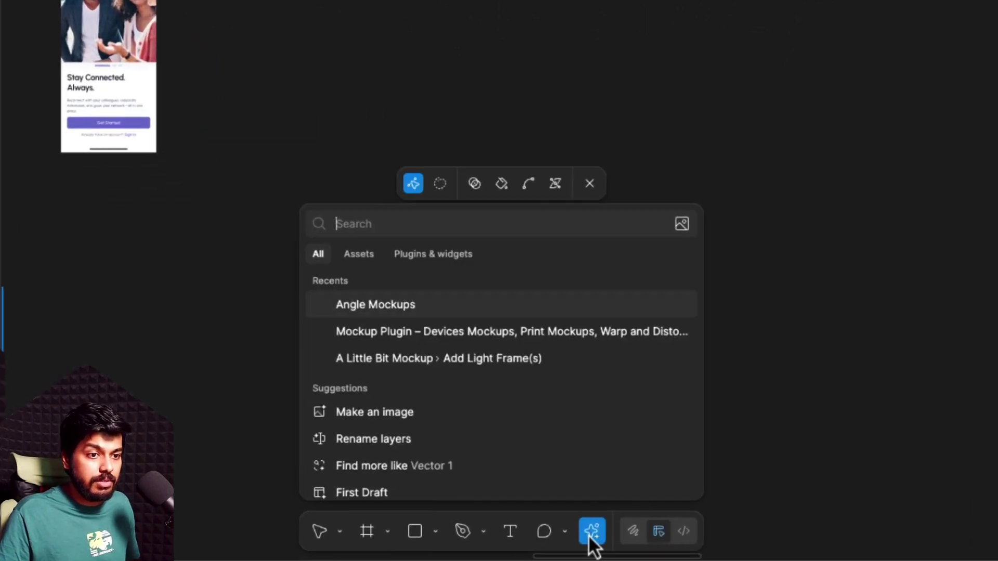
{"action": "left_click", "coordinate": [440, 295]}
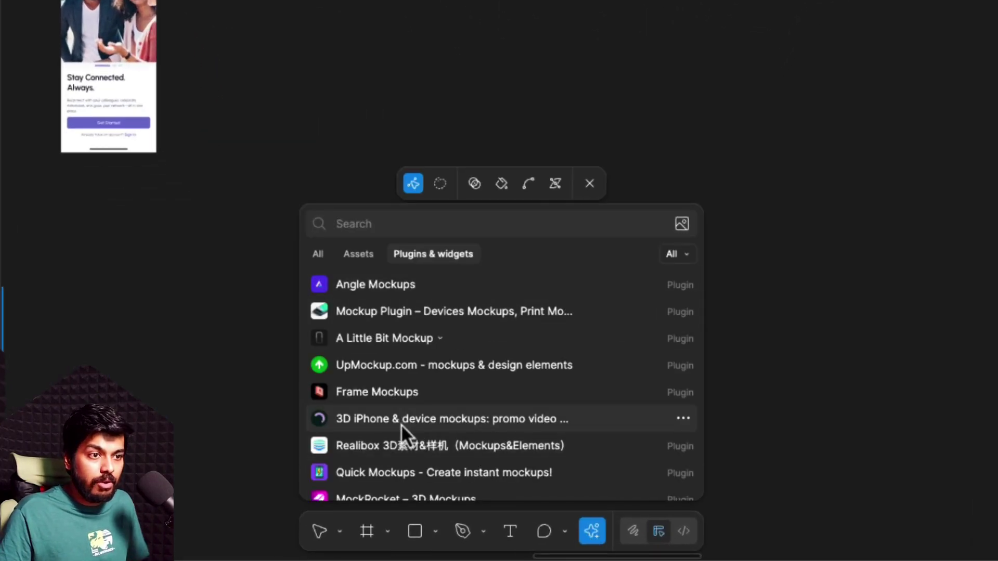
{"action": "left_click", "coordinate": [415, 421]}
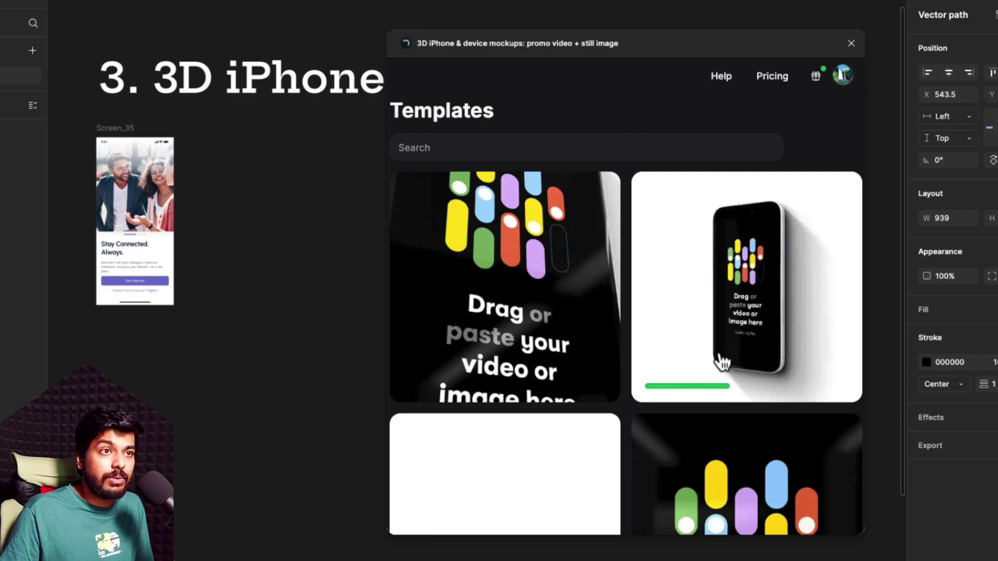
Browse the mockup templates and open the animated template beside the front-facing phone, just above the laptop keyboard row.
{"action": "scroll", "coordinate": [723, 362], "scroll_direction": "down", "scroll_amount": 10}
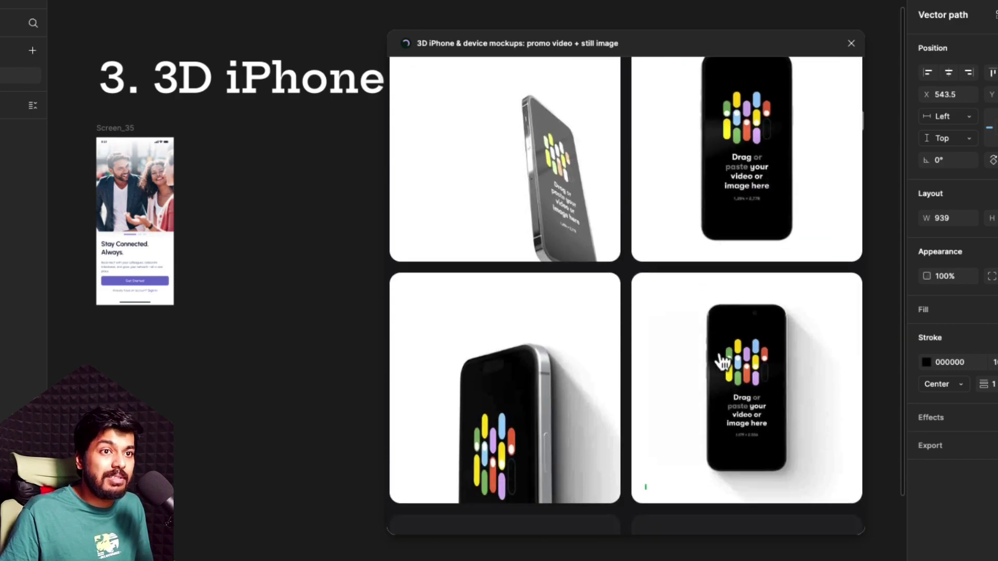
{"action": "scroll", "coordinate": [722, 361], "scroll_direction": "down", "scroll_amount": 10}
{"action": "scroll", "coordinate": [707, 359], "scroll_direction": "up", "scroll_amount": 5}
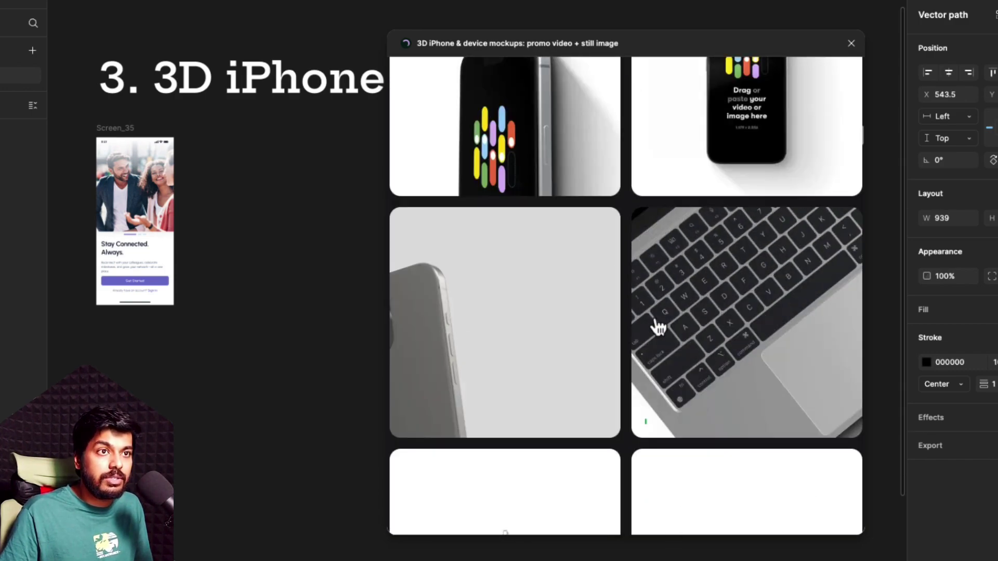
{"action": "scroll", "coordinate": [593, 286], "scroll_direction": "up", "scroll_amount": 2}
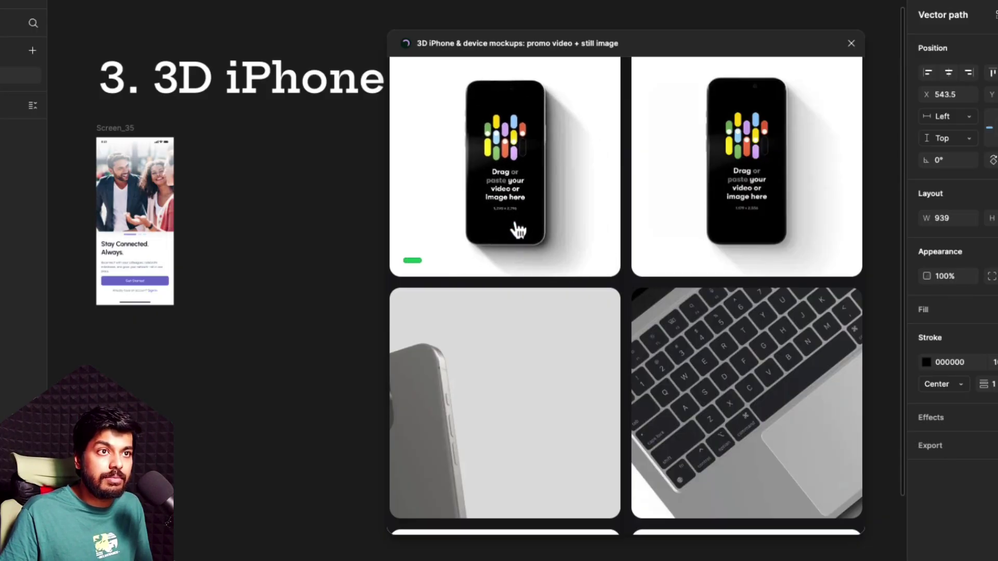
{"action": "left_click", "coordinate": [520, 229]}
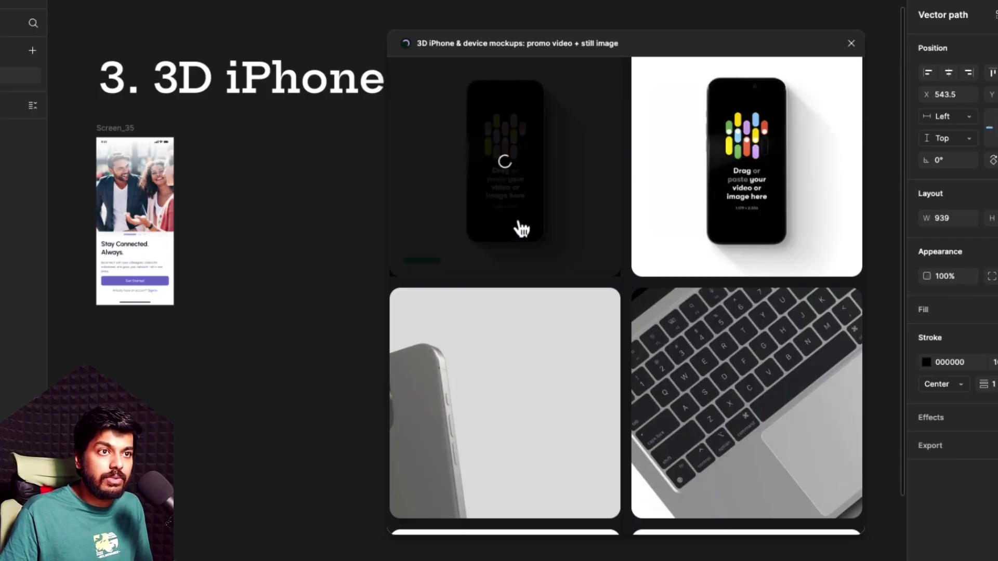
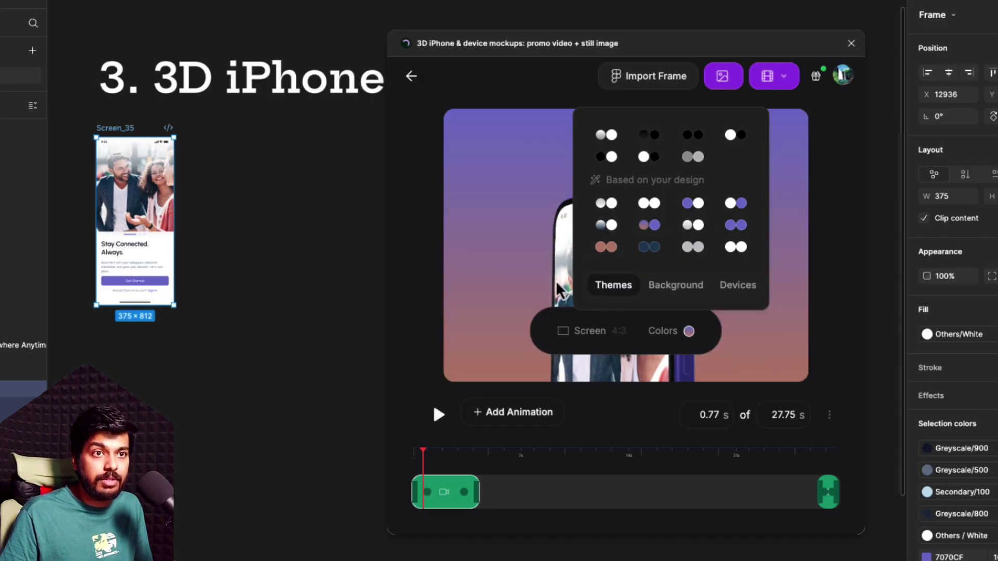
Review the device color options for the 3D phone mockup and close the color settings.
{"action": "left_click", "coordinate": [689, 331]}
{"action": "left_click", "coordinate": [737, 285]}
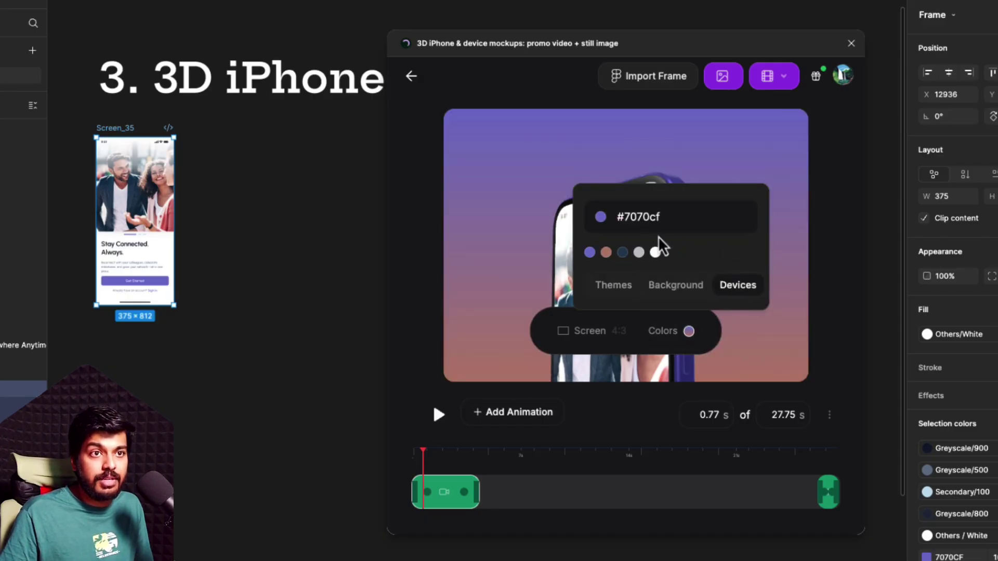
{"action": "left_click", "coordinate": [786, 336]}
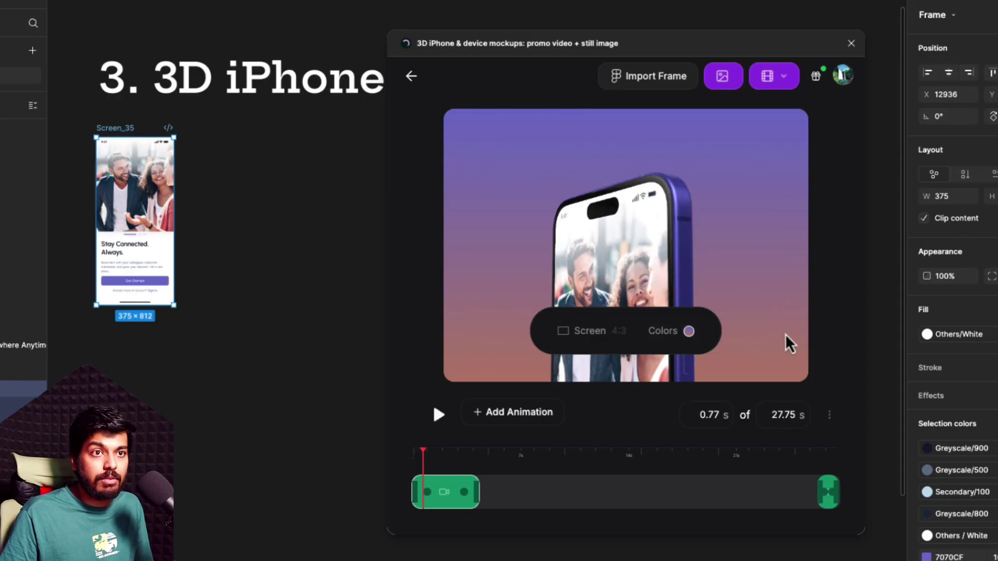
Play the mockup animation and review the MP4 export size options without exporting.
{"action": "left_click", "coordinate": [440, 415]}
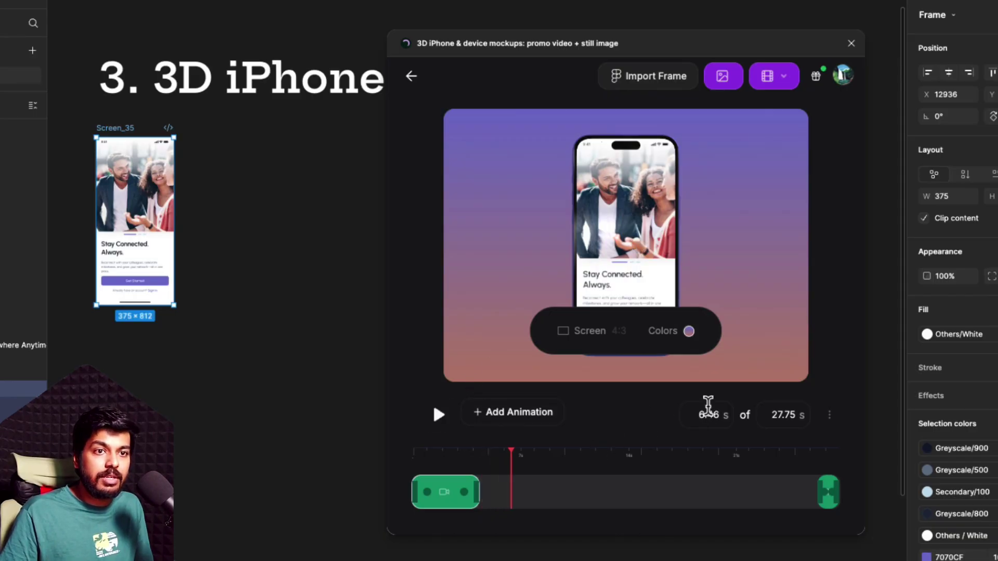
{"action": "left_click", "coordinate": [783, 78]}
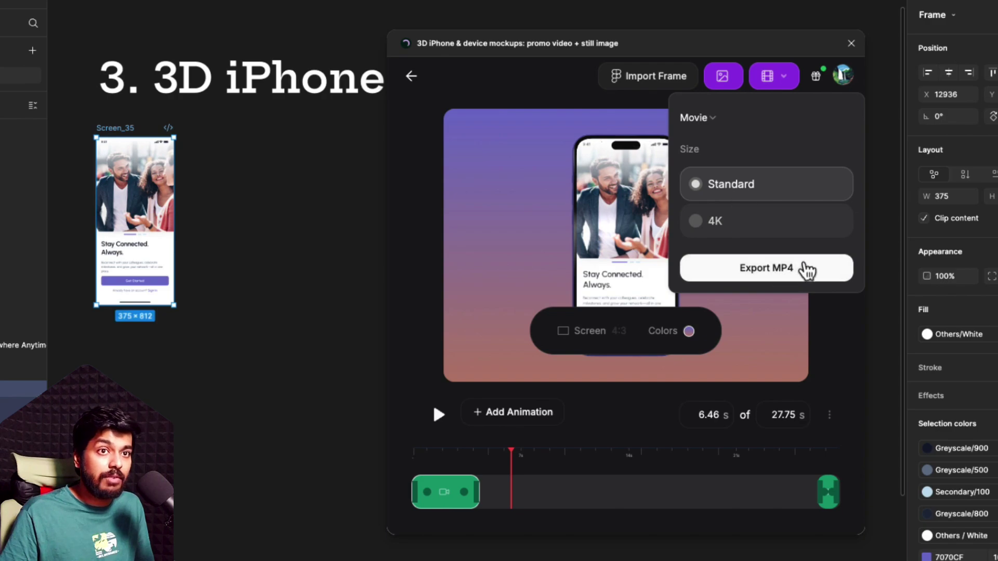
{"action": "left_click", "coordinate": [508, 279]}
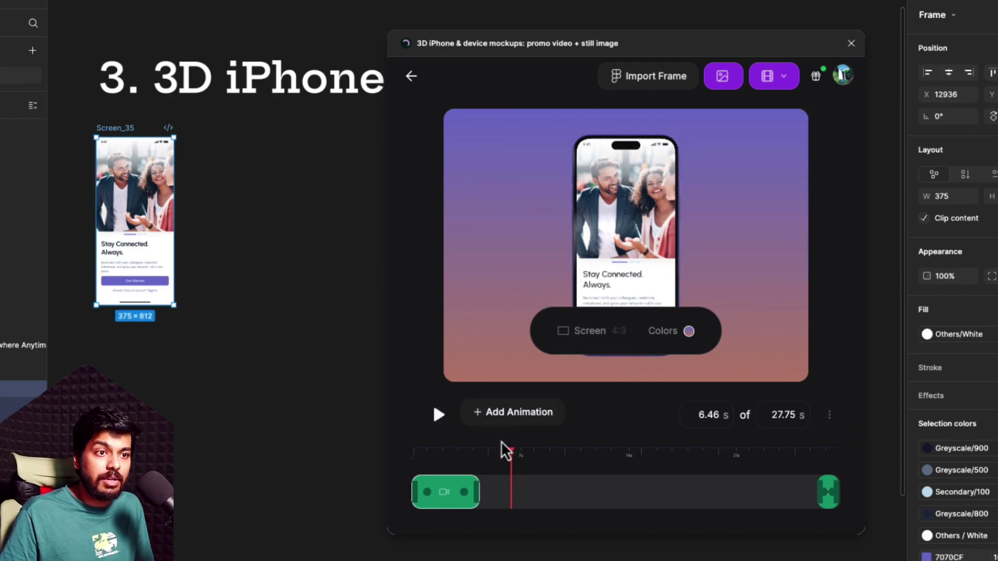
Set the animation to about 1.87 s, render that frame as a still image and send it to Figma.
{"action": "left_click_drag", "start_coordinate": [512, 454], "coordinate": [441, 453]}
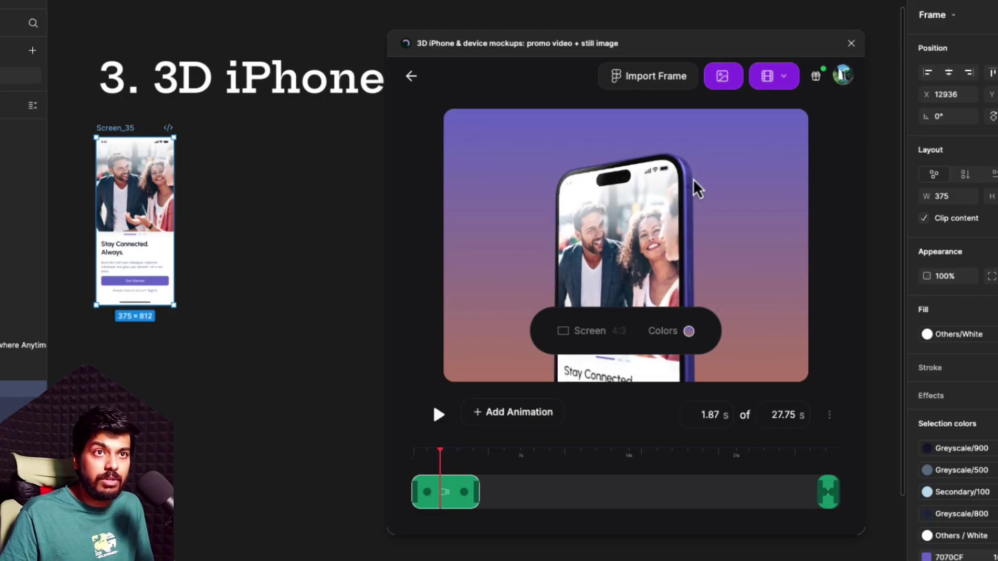
{"action": "left_click", "coordinate": [723, 76]}
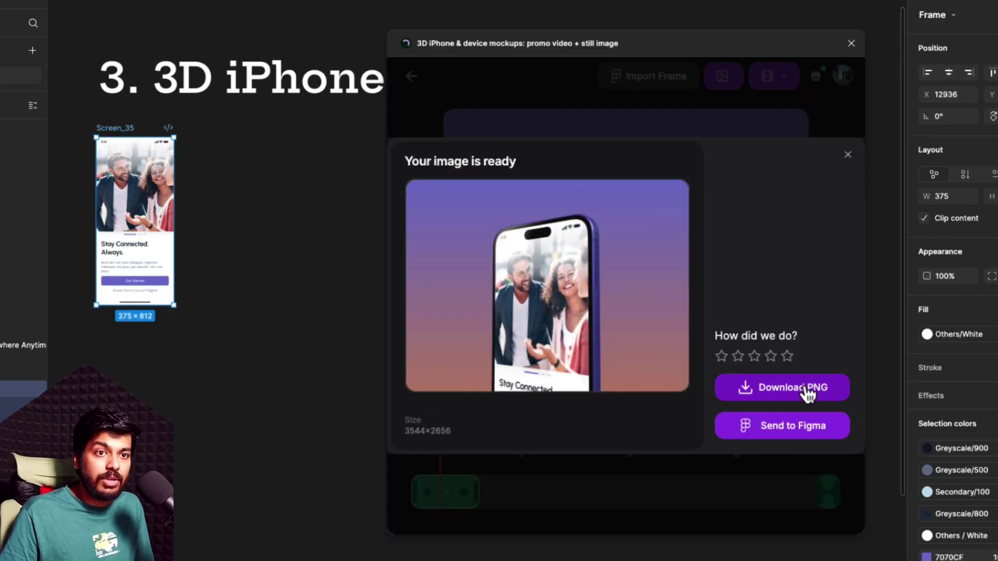
{"action": "left_click", "coordinate": [806, 388]}
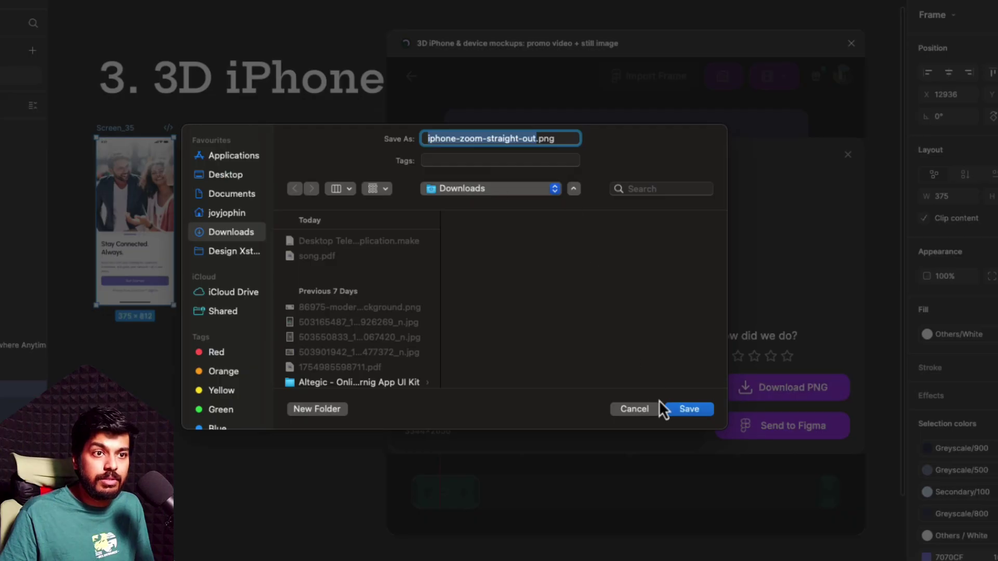
{"action": "left_click", "coordinate": [634, 409]}
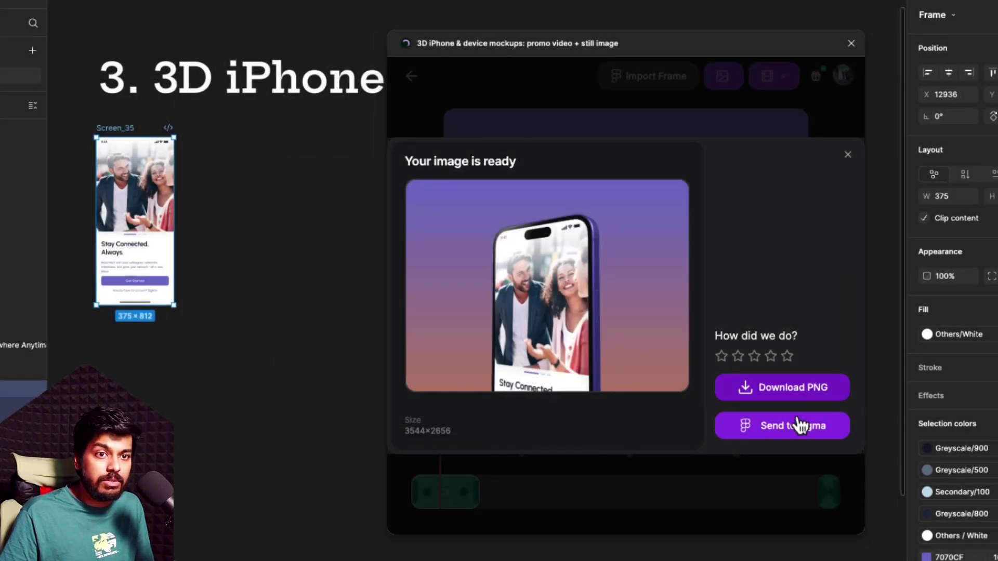
{"action": "left_click", "coordinate": [789, 439]}
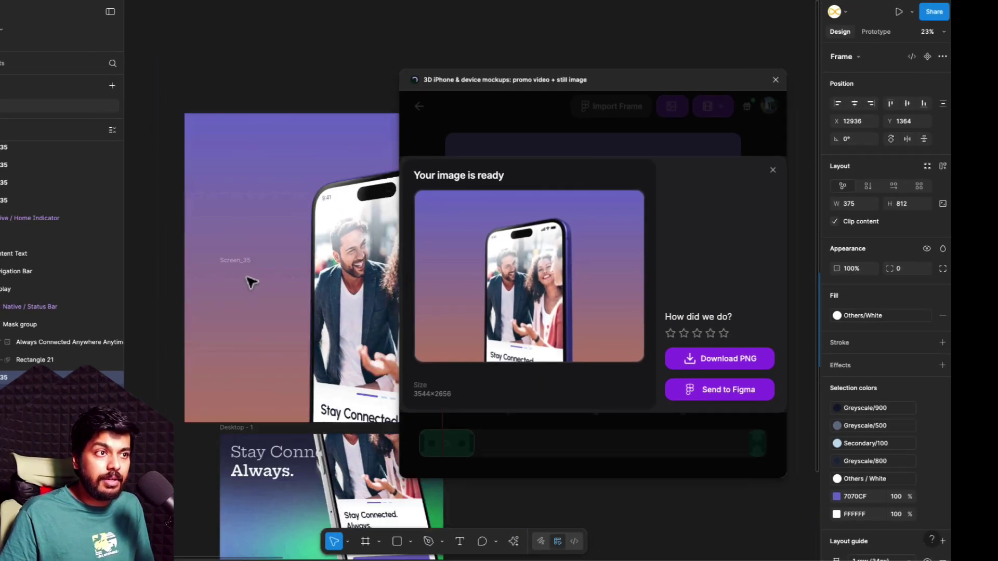
Move the rendered phone image above the Mockup Plugin heading and close the 3D iPhone & device mockups plugin.
{"action": "left_click_drag", "start_coordinate": [297, 264], "coordinate": [296, 83]}
{"action": "scroll", "coordinate": [299, 156], "scroll_direction": "up", "scroll_amount": 3}
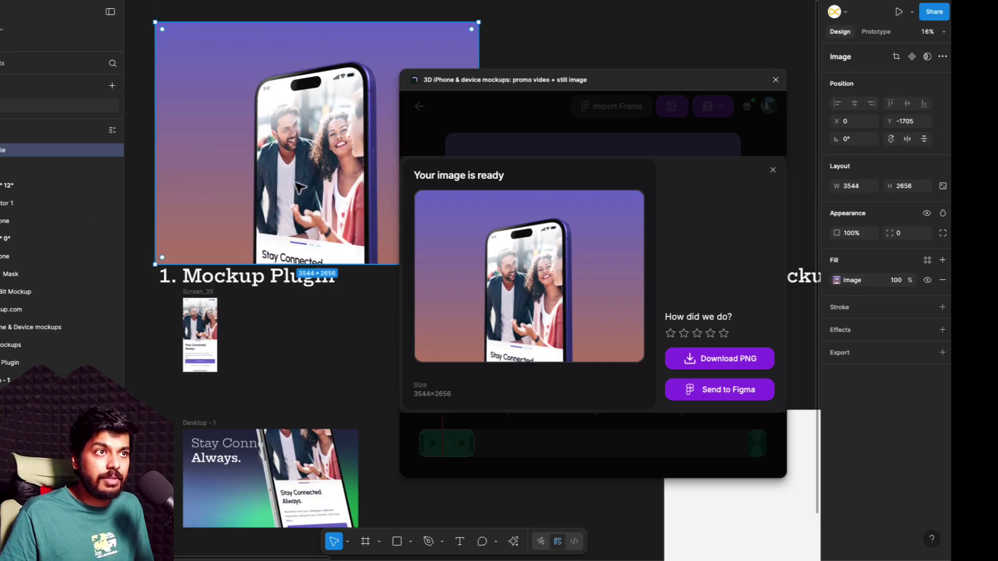
{"action": "left_click", "coordinate": [773, 170]}
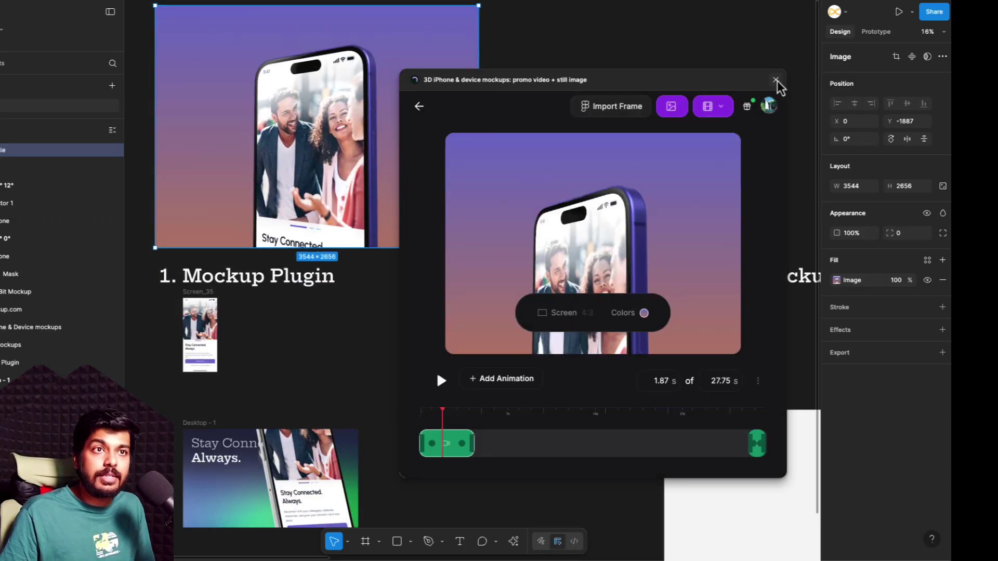
{"action": "left_click", "coordinate": [775, 79]}
Move the rendered phone image below Screen_35 in the 3D iPhone & Device mockups section, aligned with its left edge.
{"action": "left_click", "coordinate": [624, 172]}
{"action": "scroll", "coordinate": [624, 172], "scroll_direction": "right", "scroll_amount": 10}
{"action": "scroll", "coordinate": [624, 173], "scroll_direction": "right", "scroll_amount": 10}
{"action": "scroll", "coordinate": [623, 172], "scroll_direction": "down", "scroll_amount": 2}
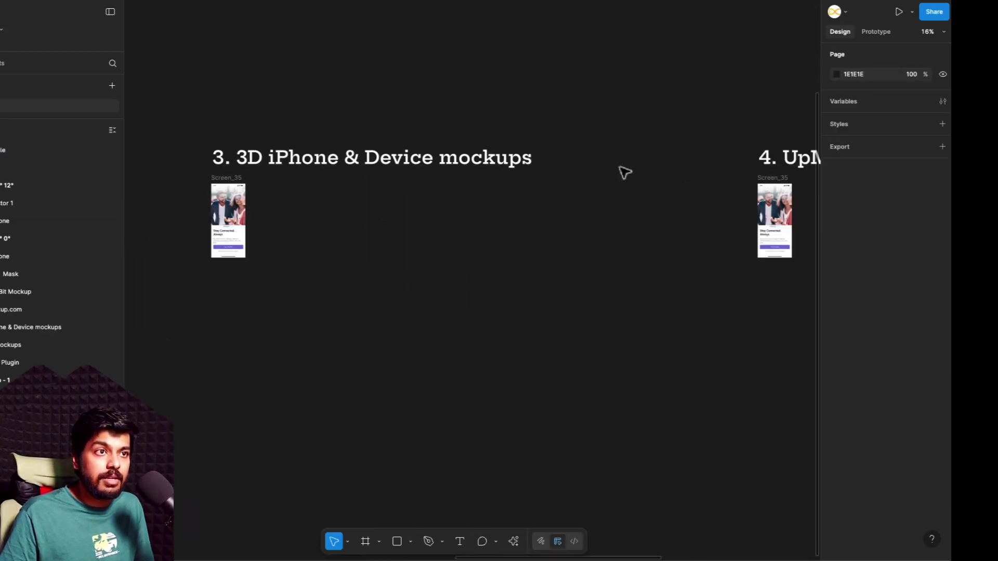
{"action": "scroll", "coordinate": [530, 192], "scroll_direction": "down", "scroll_amount": 5}
{"action": "left_click_drag", "start_coordinate": [236, 154], "coordinate": [484, 237]}
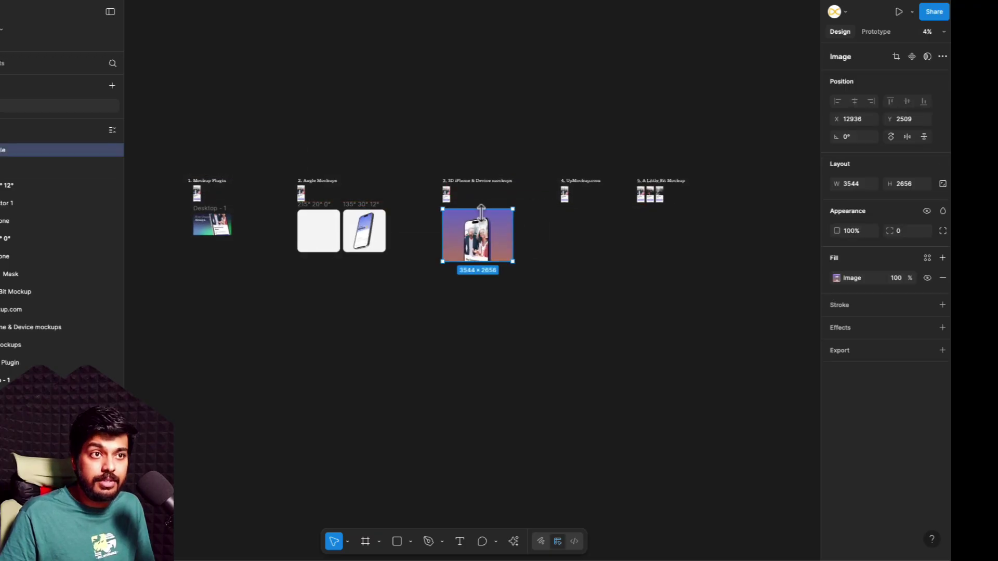
{"action": "scroll", "coordinate": [515, 198], "scroll_direction": "up", "scroll_amount": 3}
{"action": "left_click", "coordinate": [537, 192]}
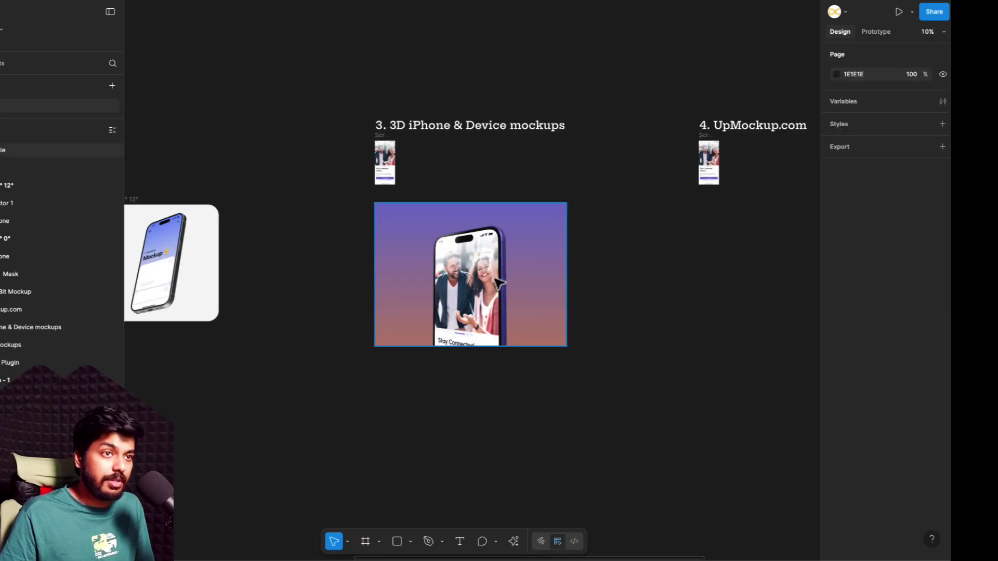
In the UpMockup.com section, launch the UpMockup.com - mockups & design elements plugin.
{"action": "scroll", "coordinate": [502, 277], "scroll_direction": "right", "scroll_amount": 2}
{"action": "scroll", "coordinate": [502, 277], "scroll_direction": "up", "scroll_amount": 1}
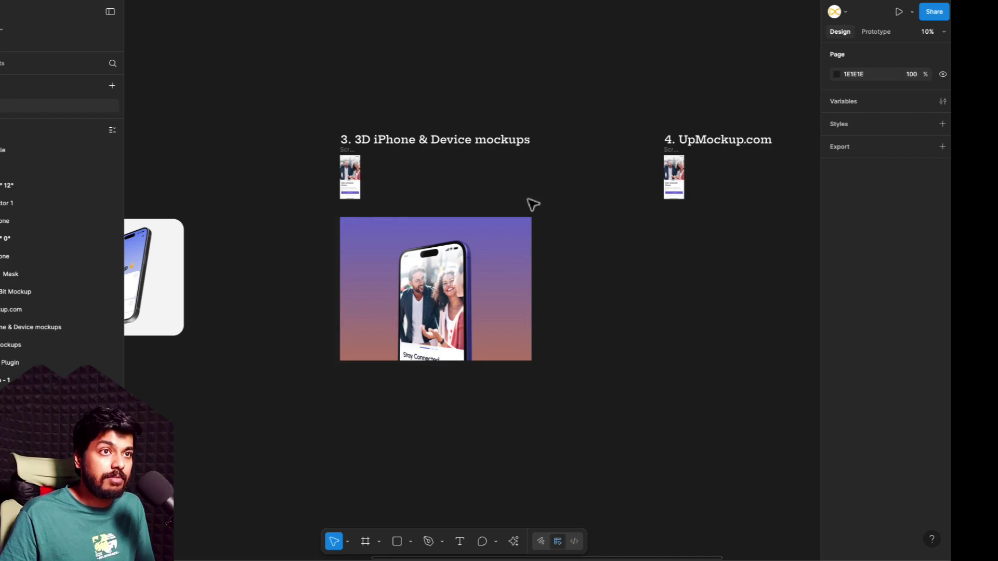
{"action": "key", "text": "n"}
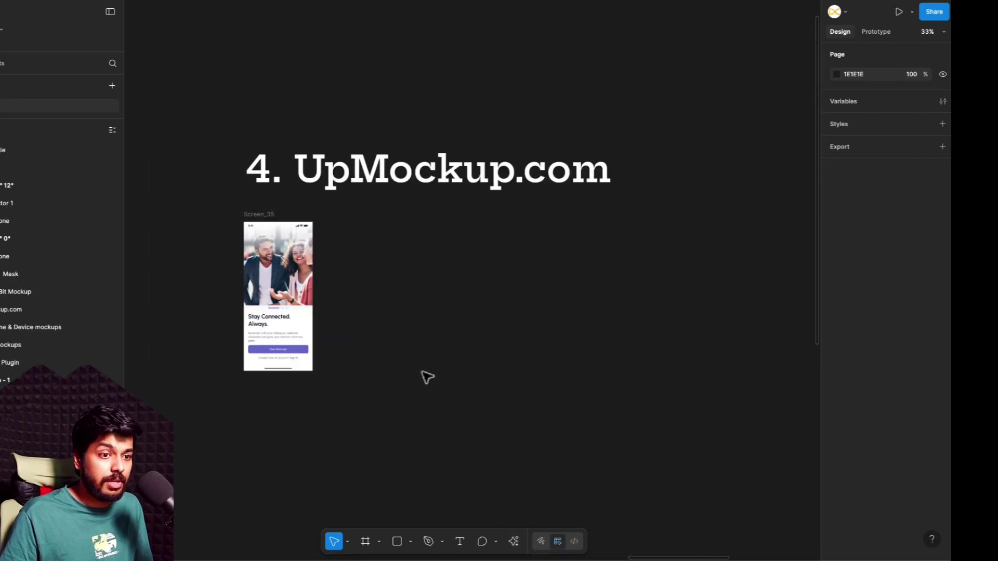
{"action": "left_click", "coordinate": [513, 541]}
{"action": "left_click", "coordinate": [404, 359]}
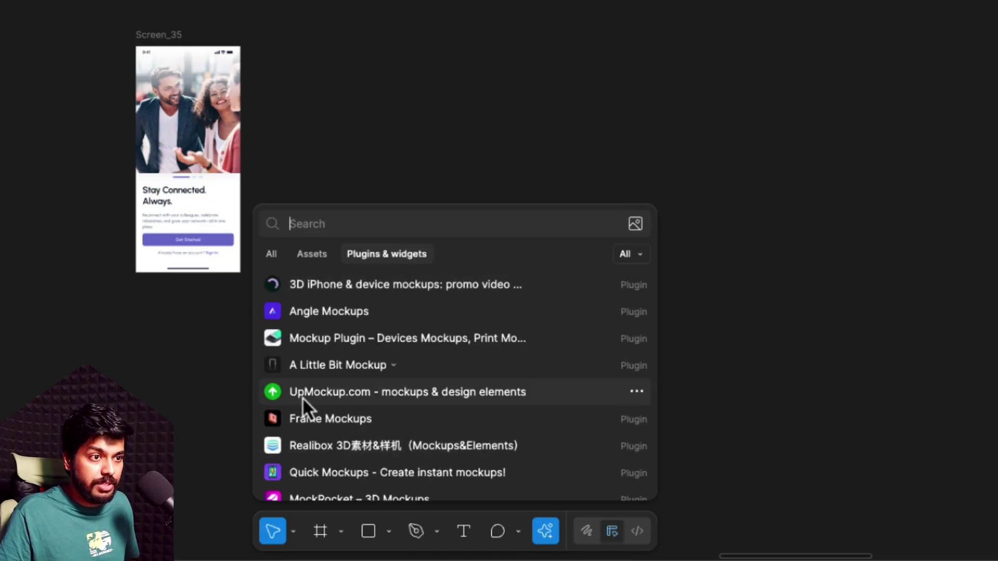
{"action": "left_click", "coordinate": [370, 398]}
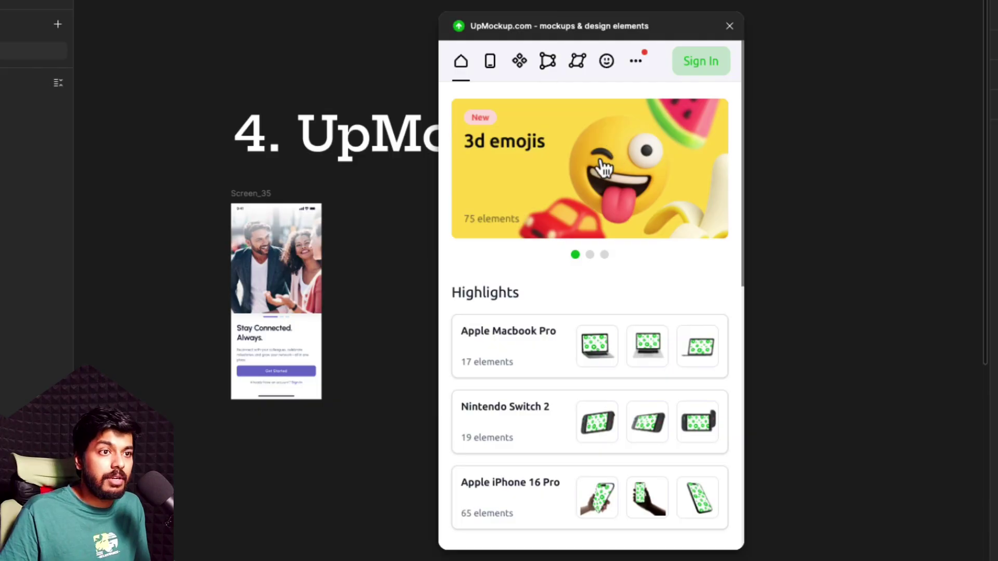
Browse the Apple iPhone 16 Pro mockups and open the free hand-held phone preset for element selection.
{"action": "scroll", "coordinate": [583, 385], "scroll_direction": "down", "scroll_amount": 2}
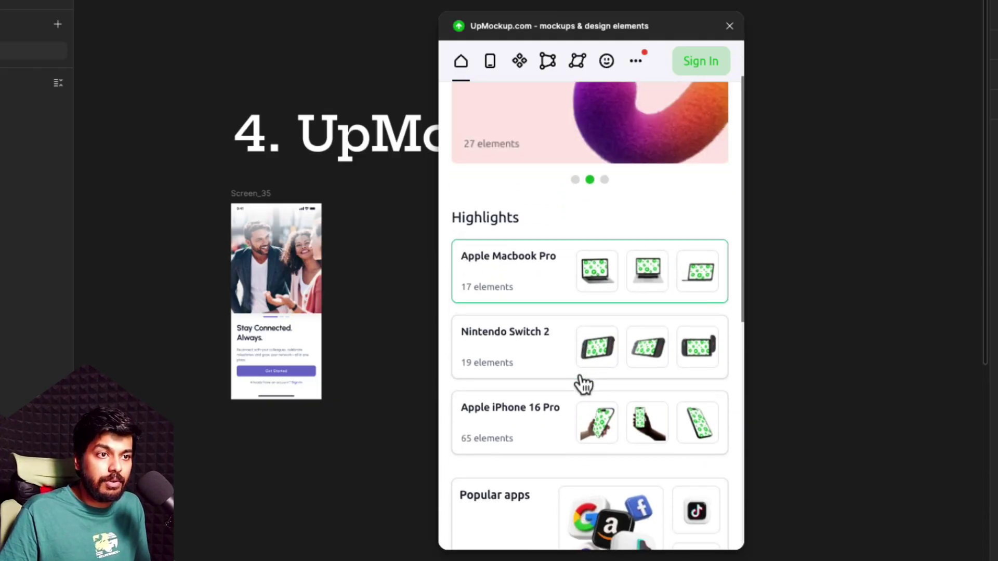
{"action": "left_click", "coordinate": [543, 434]}
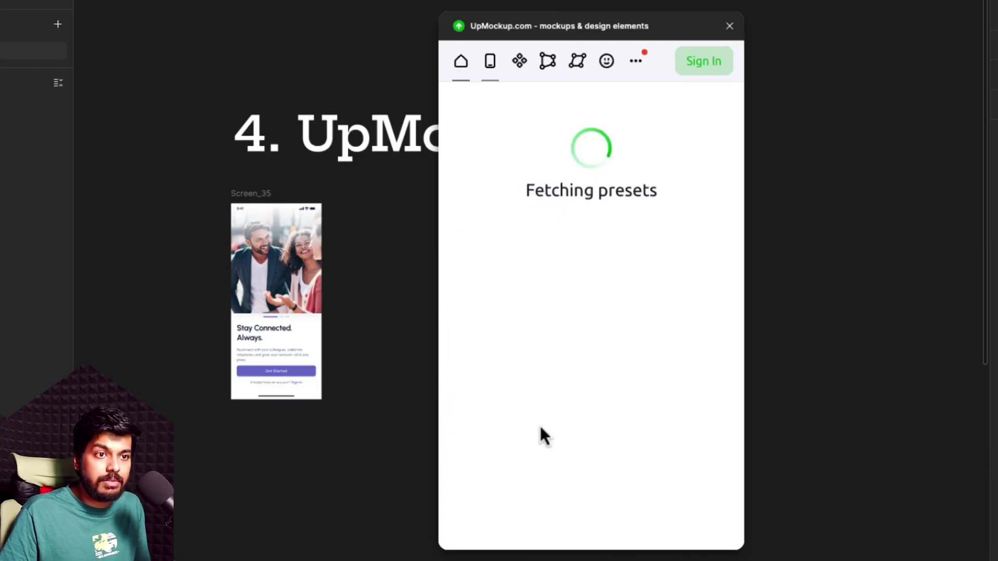
{"action": "scroll", "coordinate": [606, 281], "scroll_direction": "down", "scroll_amount": 10}
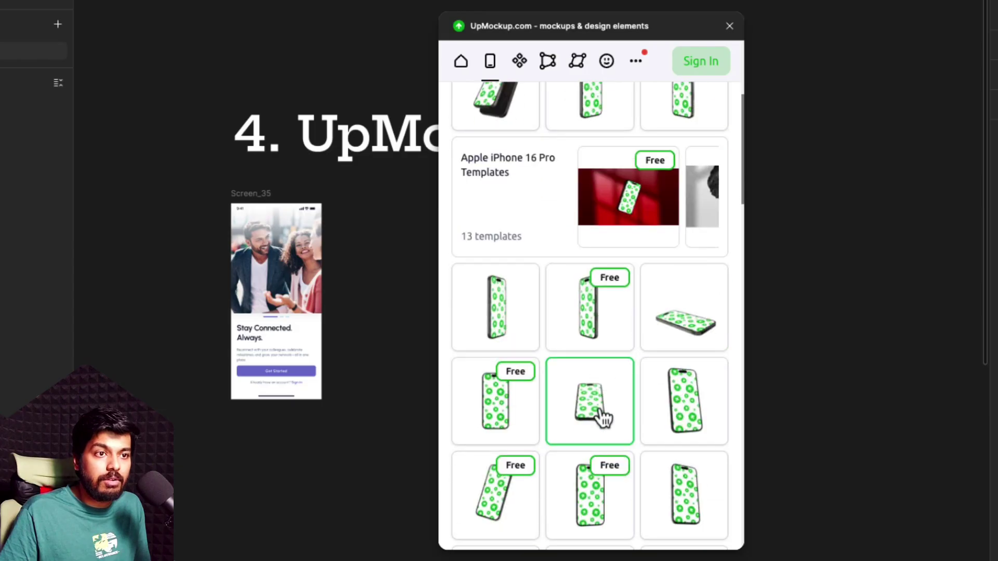
{"action": "scroll", "coordinate": [575, 408], "scroll_direction": "down", "scroll_amount": 15}
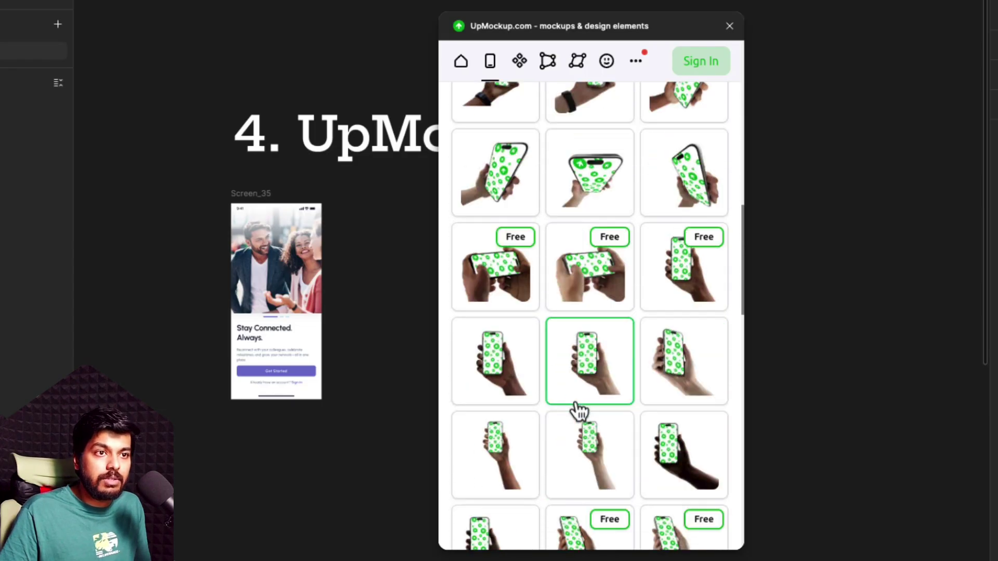
{"action": "scroll", "coordinate": [577, 411], "scroll_direction": "down", "scroll_amount": 1}
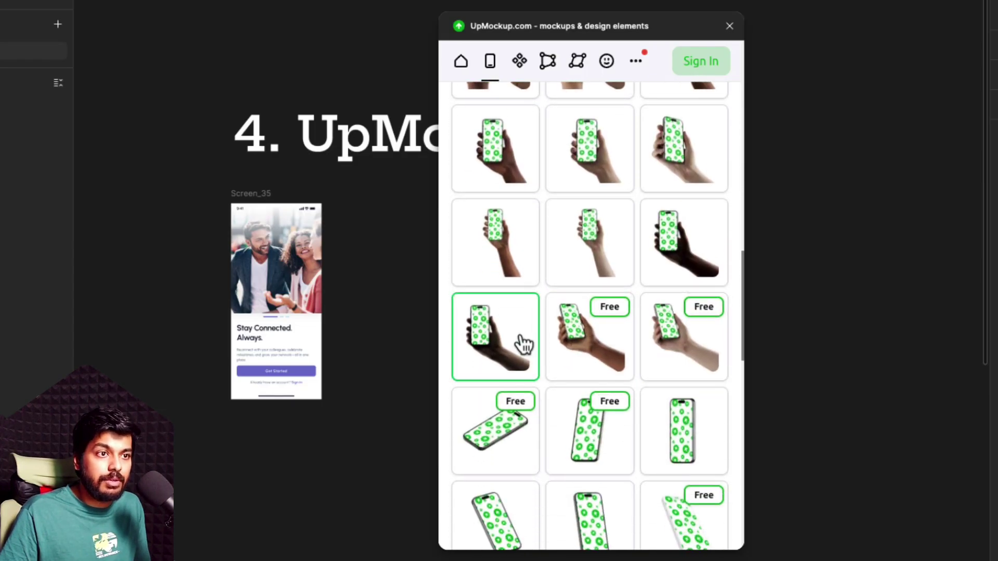
{"action": "left_click", "coordinate": [598, 351]}
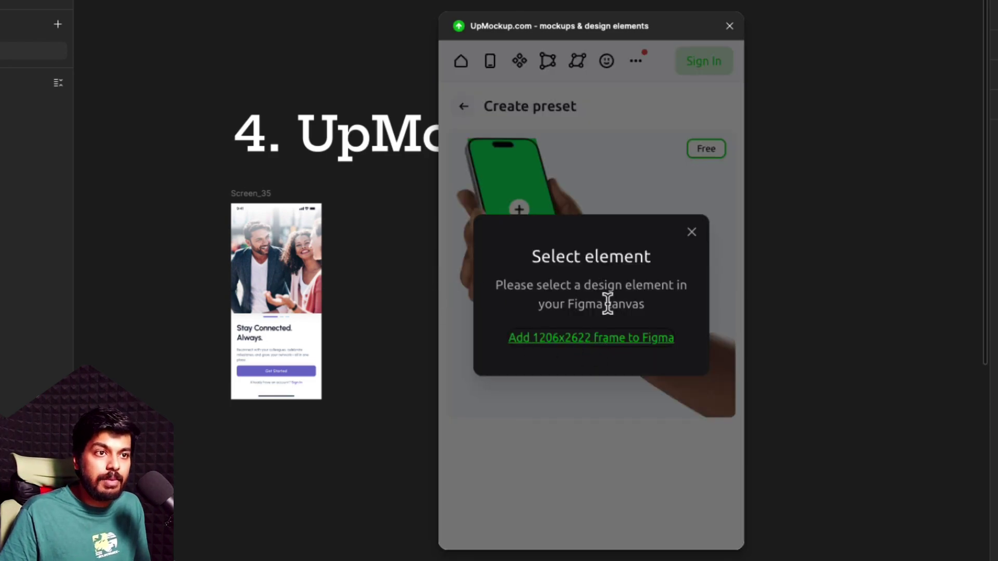
Add the plugin's 1206x2622 frame to the canvas and place a copy of Screen_35 in its top-left corner.
{"action": "left_click", "coordinate": [577, 338]}
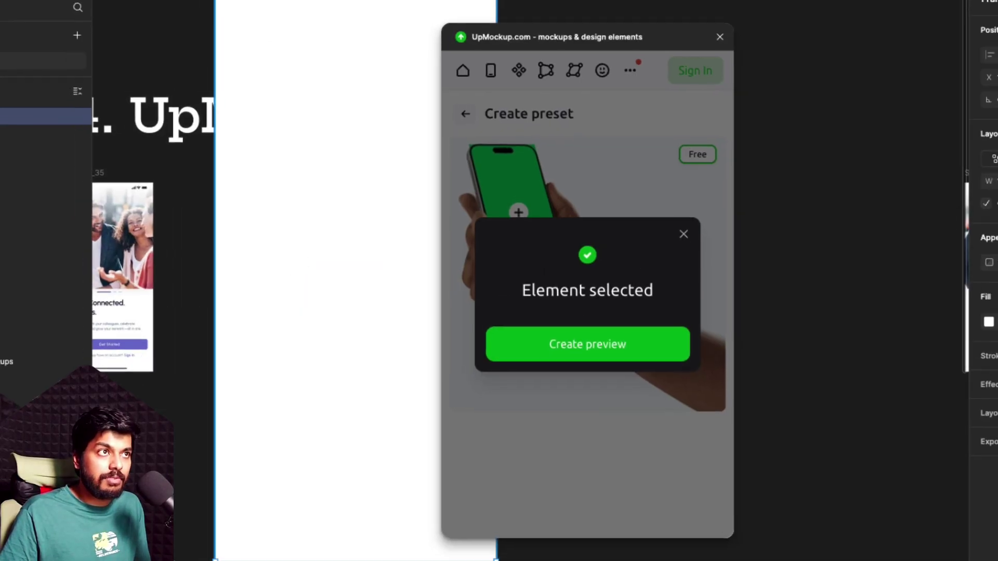
{"action": "scroll", "coordinate": [285, 223], "scroll_direction": "up", "scroll_amount": 5}
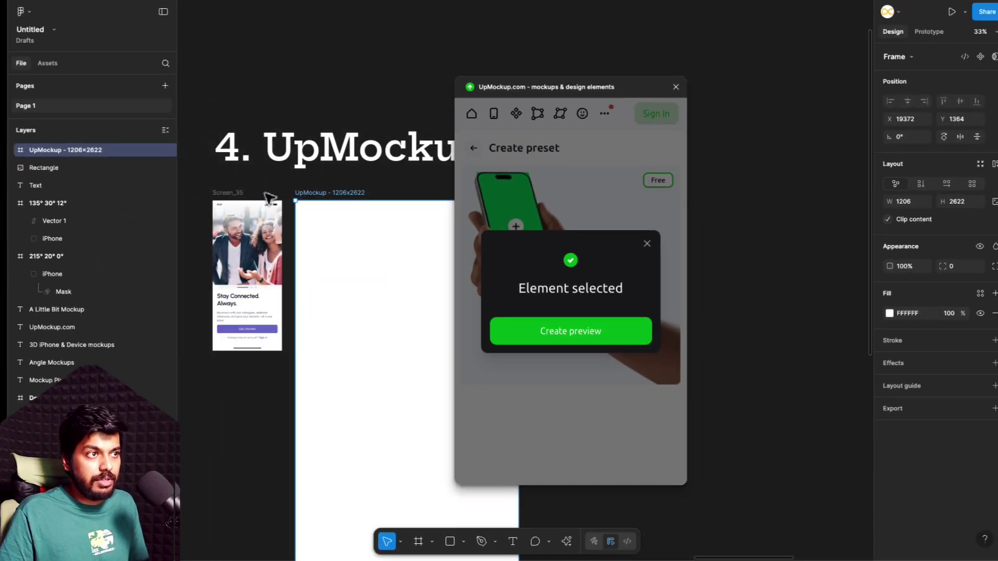
{"action": "left_click", "coordinate": [232, 194]}
{"action": "left_click", "coordinate": [322, 201]}
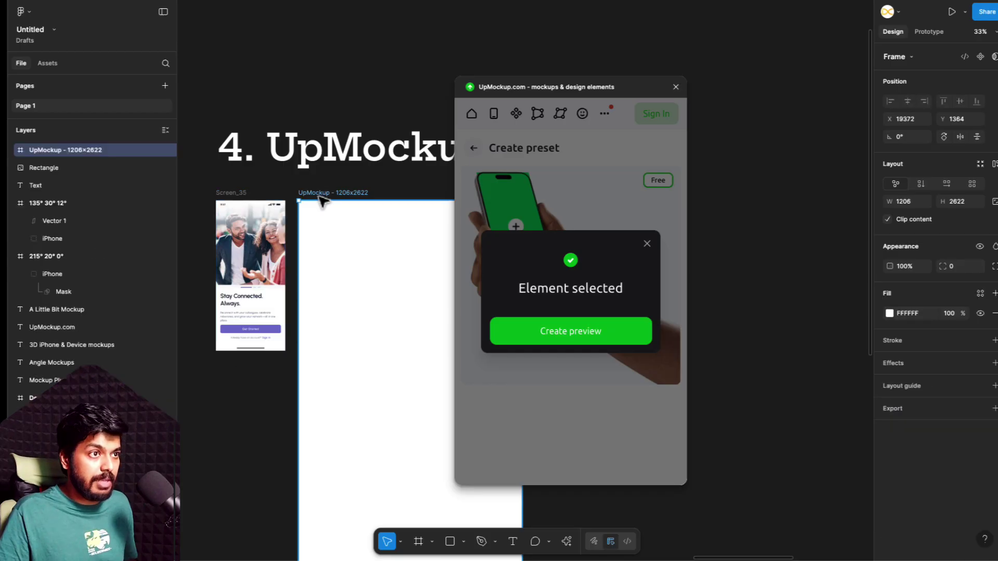
{"action": "key", "text": "ctrl+v"}
{"action": "scroll", "coordinate": [323, 201], "scroll_direction": "right", "scroll_amount": 3}
{"action": "left_click_drag", "start_coordinate": [299, 244], "coordinate": [265, 244]}
{"action": "scroll", "coordinate": [266, 244], "scroll_direction": "down", "scroll_amount": 3}
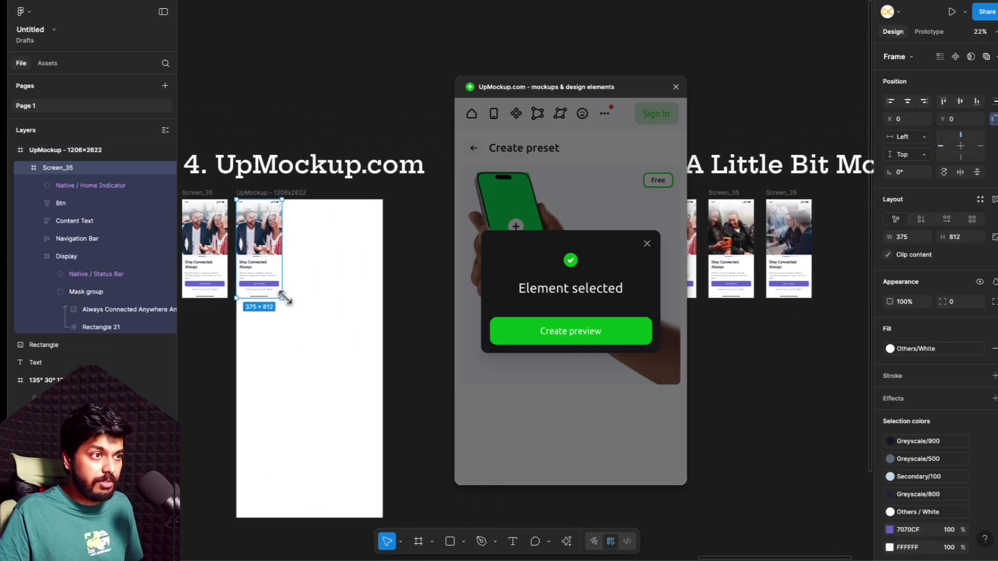
Scale the copied Screen_35 proportionally to 1206 px wide so it spans the UpMockup frame.
{"action": "key", "text": "k"}
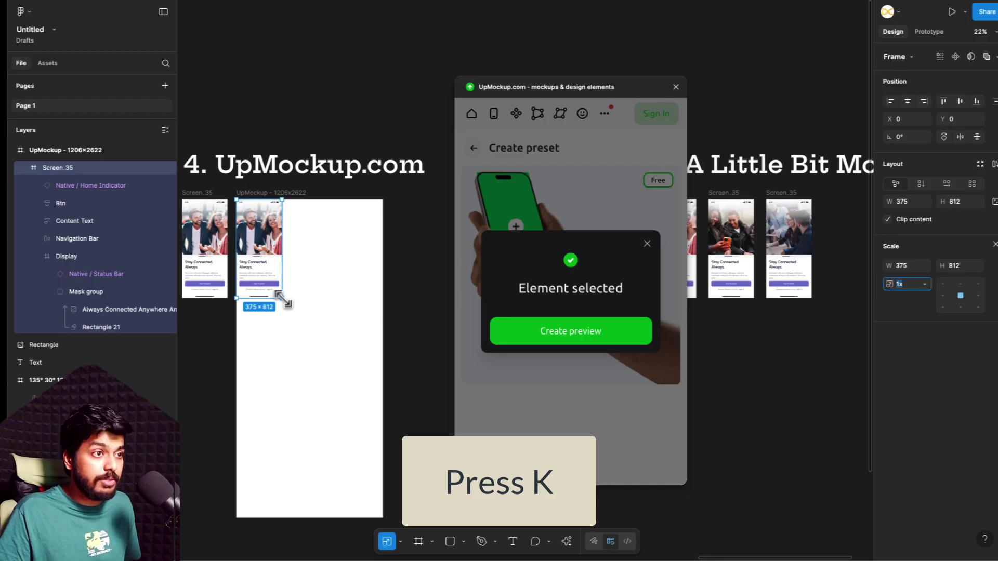
{"action": "left_click_drag", "start_coordinate": [281, 297], "coordinate": [383, 496]}
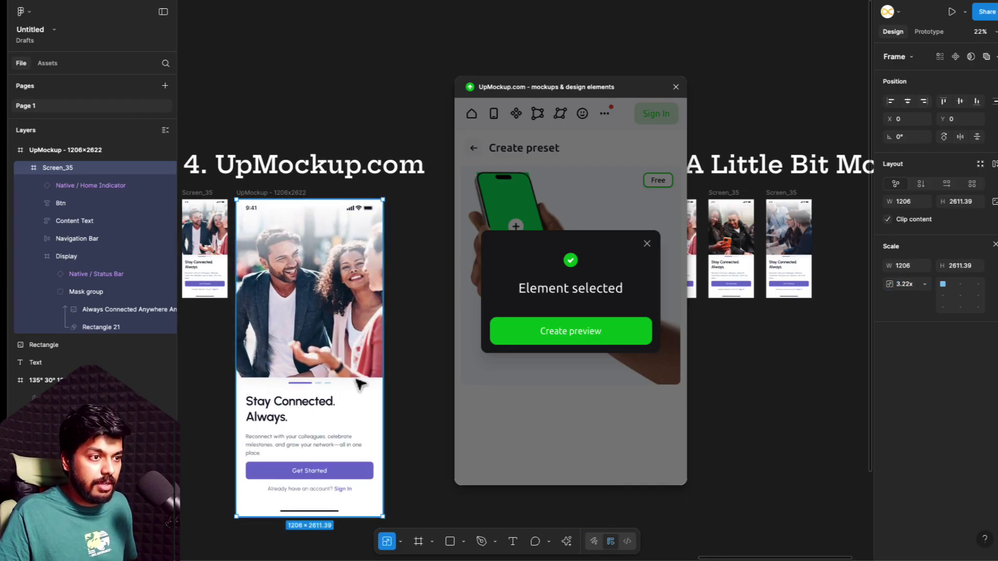
{"action": "left_click", "coordinate": [412, 341]}
Select the UpMockup - 1206x2622 frame as the design element and create the mockup preview from it.
{"action": "left_click", "coordinate": [245, 196]}
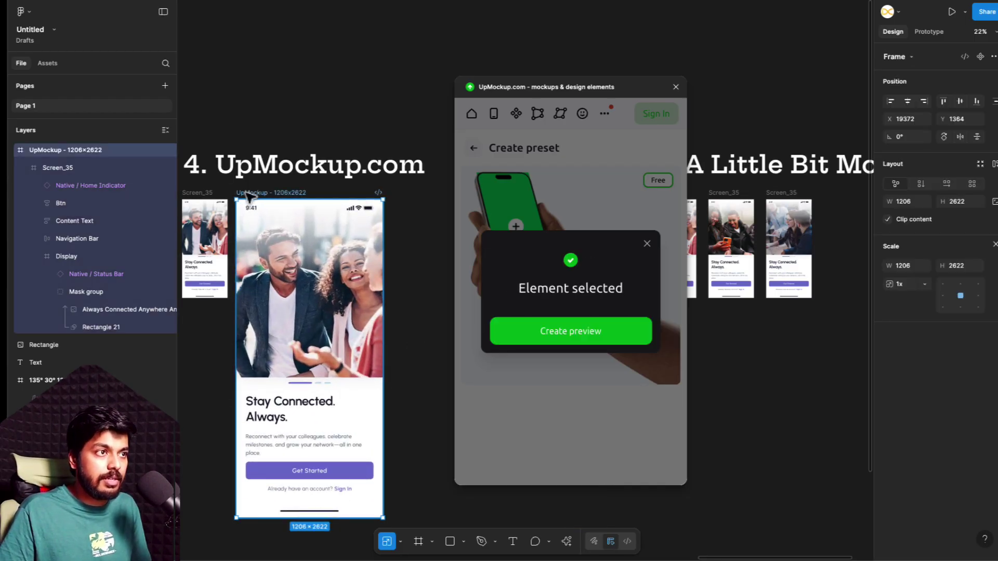
{"action": "scroll", "coordinate": [248, 195], "scroll_direction": "left", "scroll_amount": 1}
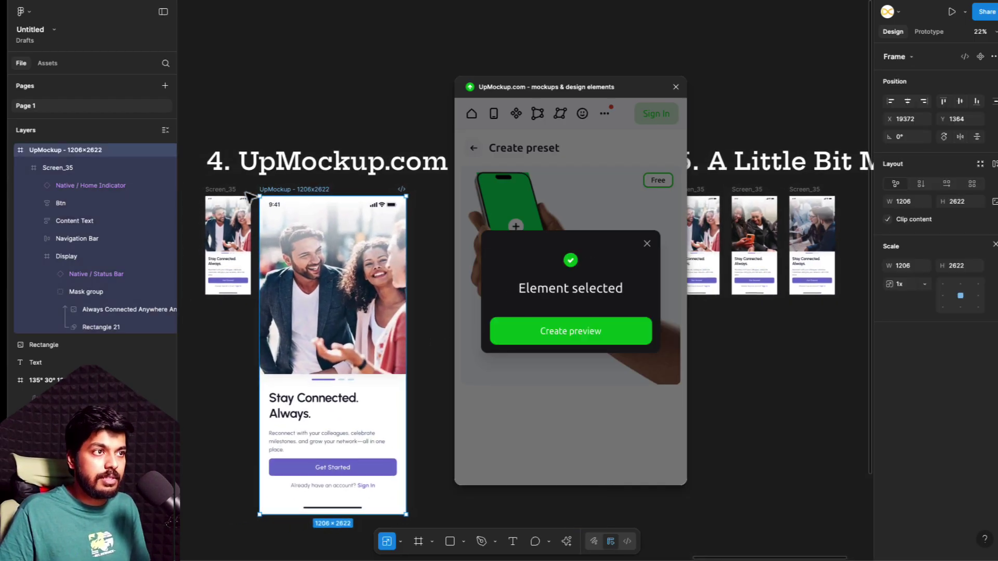
{"action": "left_click", "coordinate": [595, 342]}
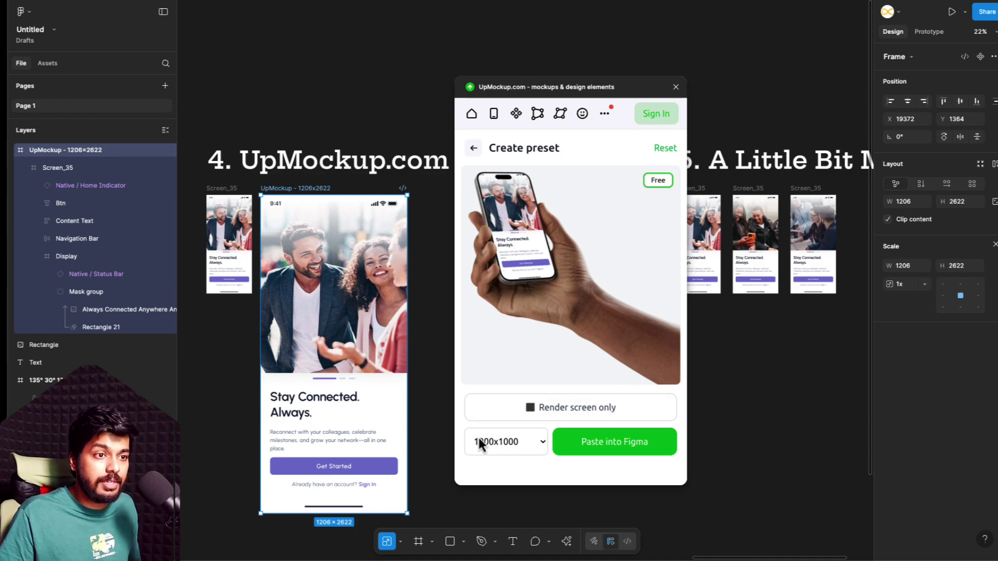
Keep the output size at 1000x1000 and paste the hand-held phone mockup into Figma.
{"action": "left_click", "coordinate": [540, 450]}
{"action": "left_click", "coordinate": [569, 486]}
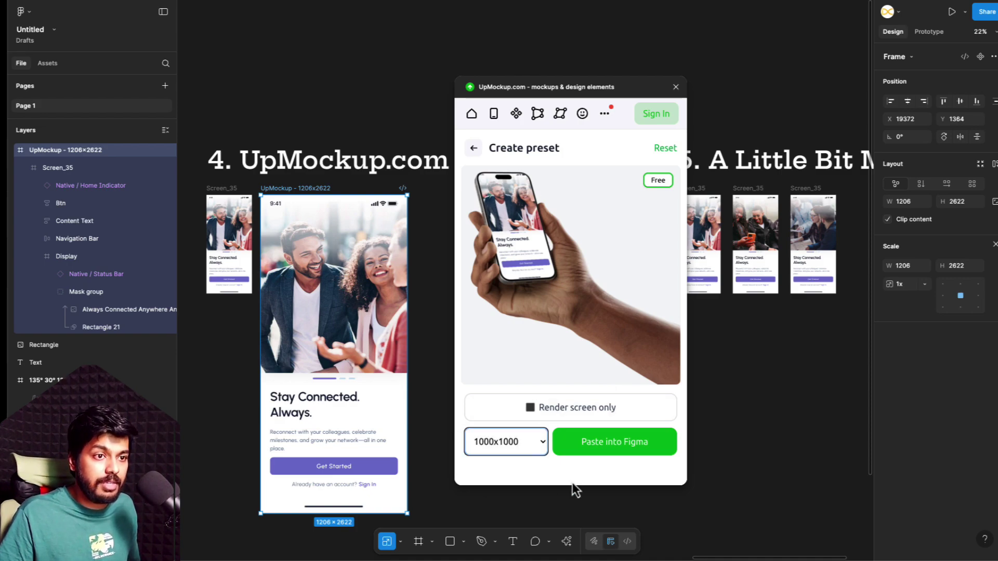
{"action": "left_click", "coordinate": [622, 444]}
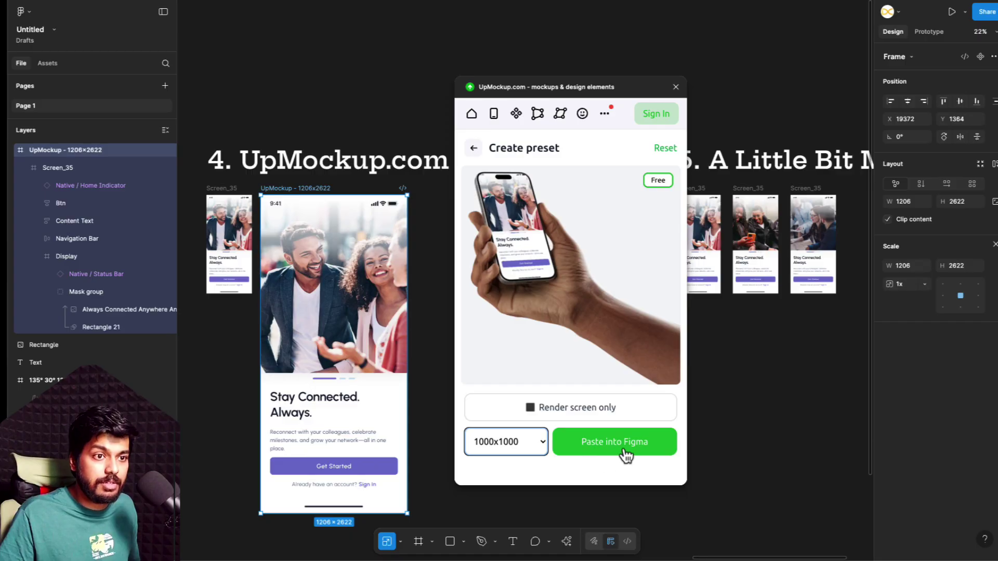
{"action": "left_click", "coordinate": [629, 456]}
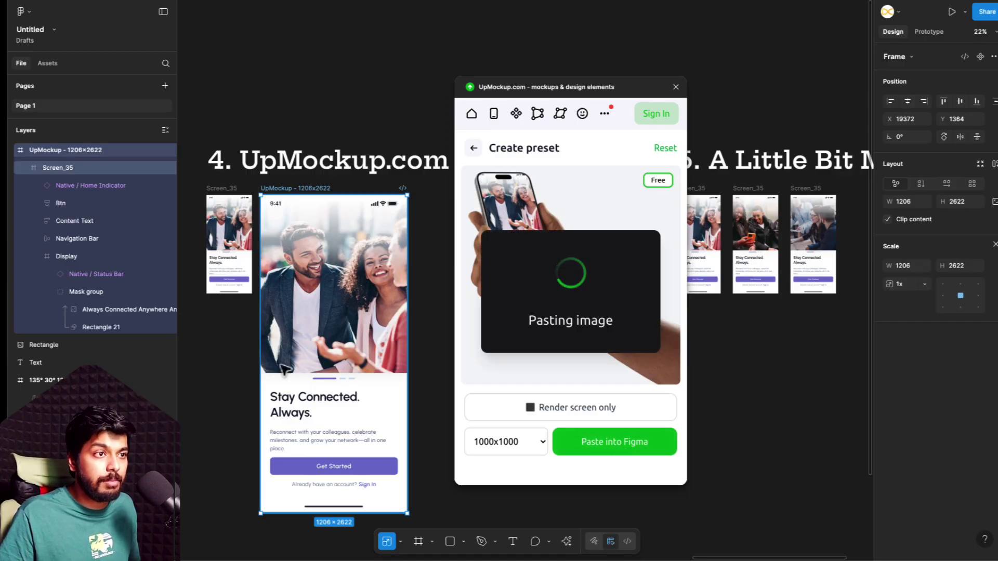
{"action": "scroll", "coordinate": [346, 341], "scroll_direction": "up", "scroll_amount": 5}
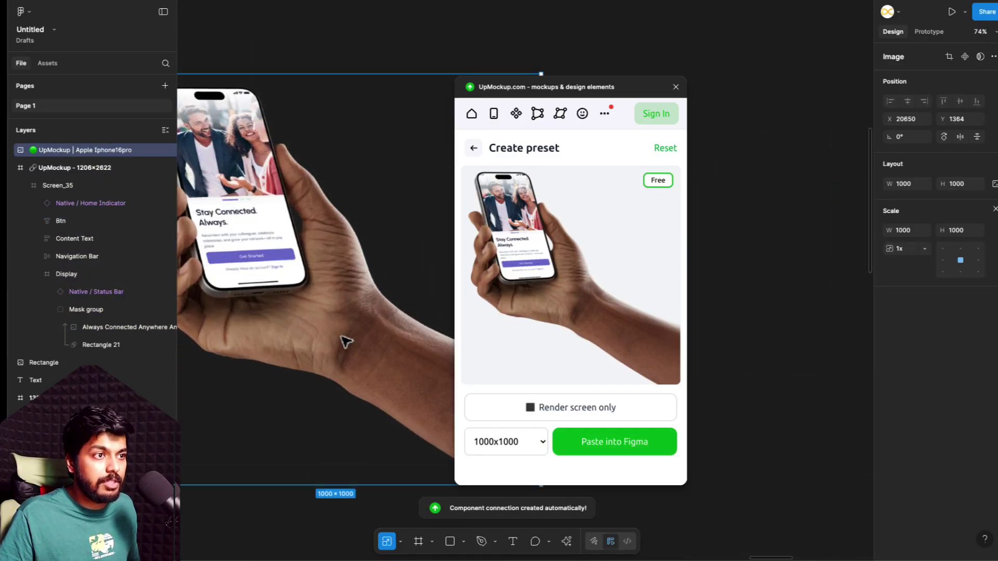
{"action": "scroll", "coordinate": [346, 340], "scroll_direction": "up", "scroll_amount": 6}
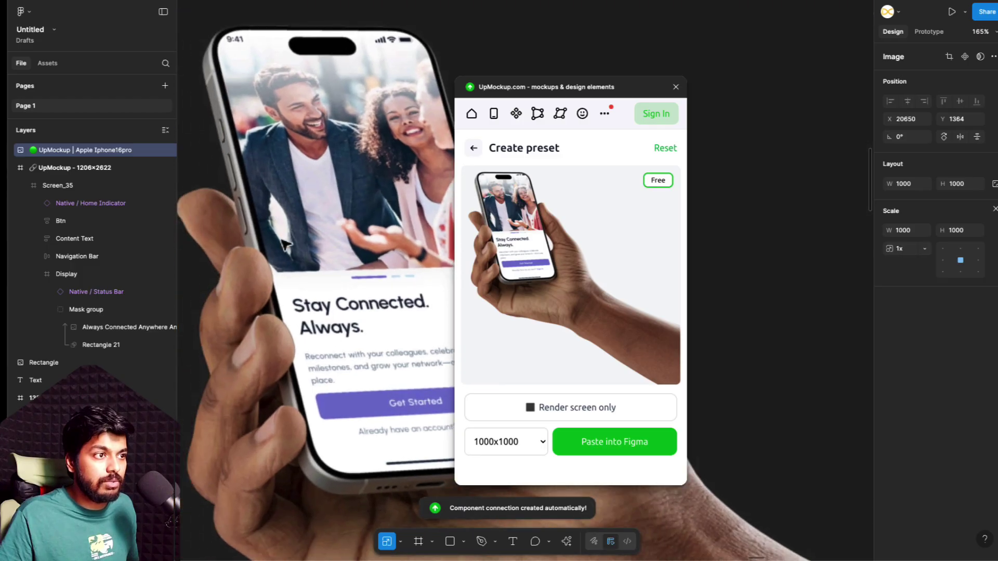
{"action": "scroll", "coordinate": [289, 383], "scroll_direction": "up", "scroll_amount": 3}
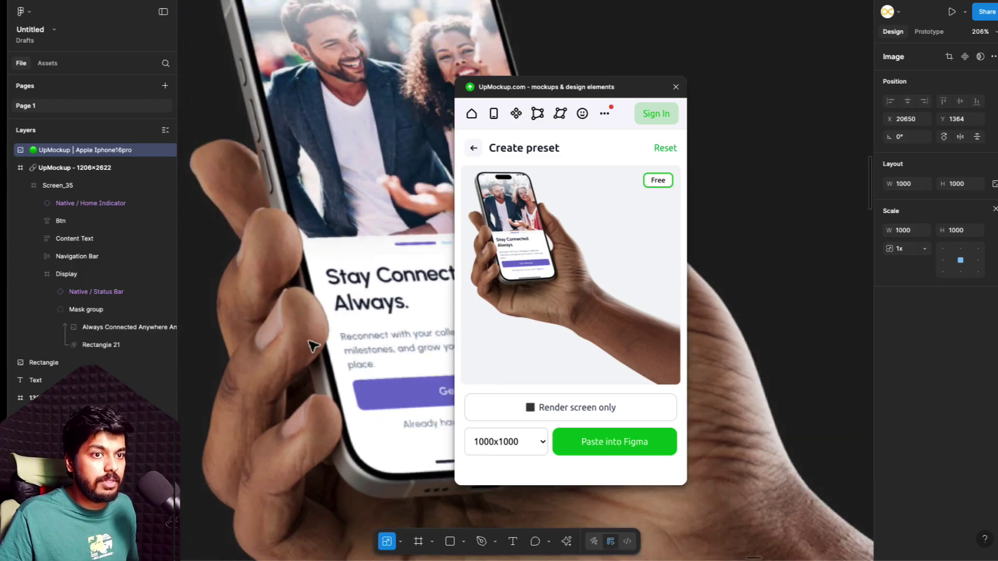
Deselect the pasted hand-held phone mockup and close the UpMockup.com plugin.
{"action": "scroll", "coordinate": [311, 345], "scroll_direction": "down", "scroll_amount": 10}
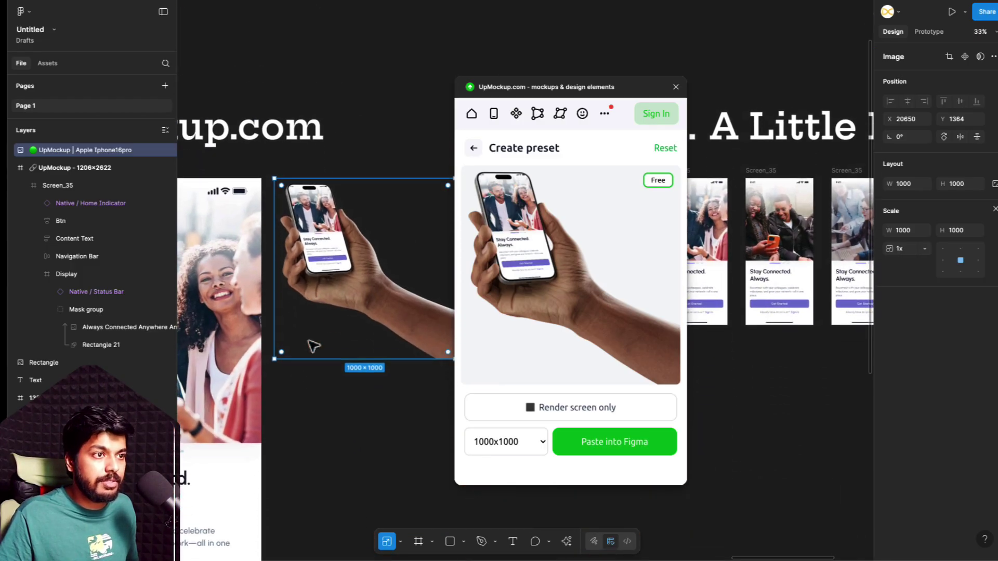
{"action": "left_click", "coordinate": [328, 434]}
{"action": "scroll", "coordinate": [383, 423], "scroll_direction": "left", "scroll_amount": 2}
{"action": "scroll", "coordinate": [383, 423], "scroll_direction": "down", "scroll_amount": 1}
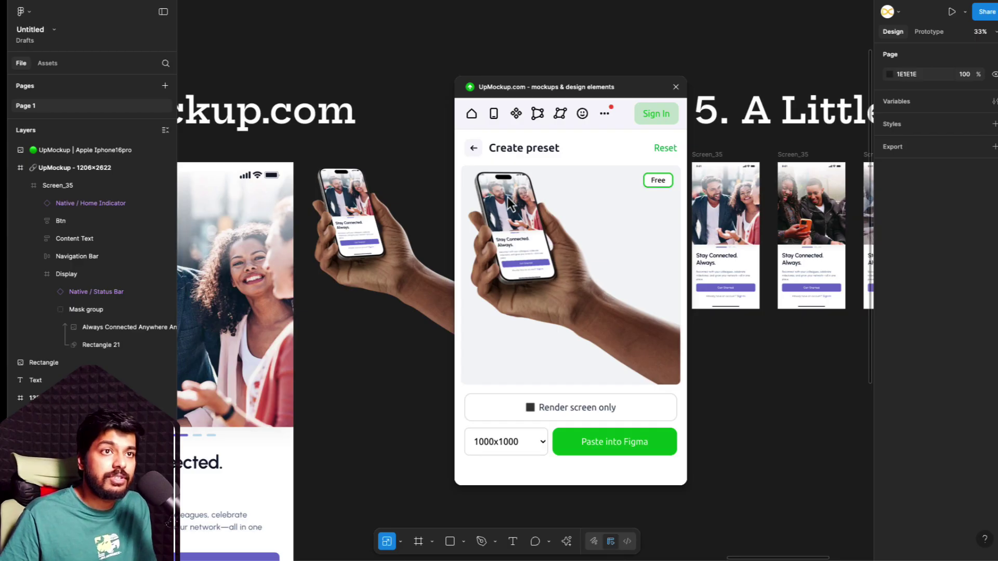
{"action": "scroll", "coordinate": [375, 320], "scroll_direction": "down", "scroll_amount": 5}
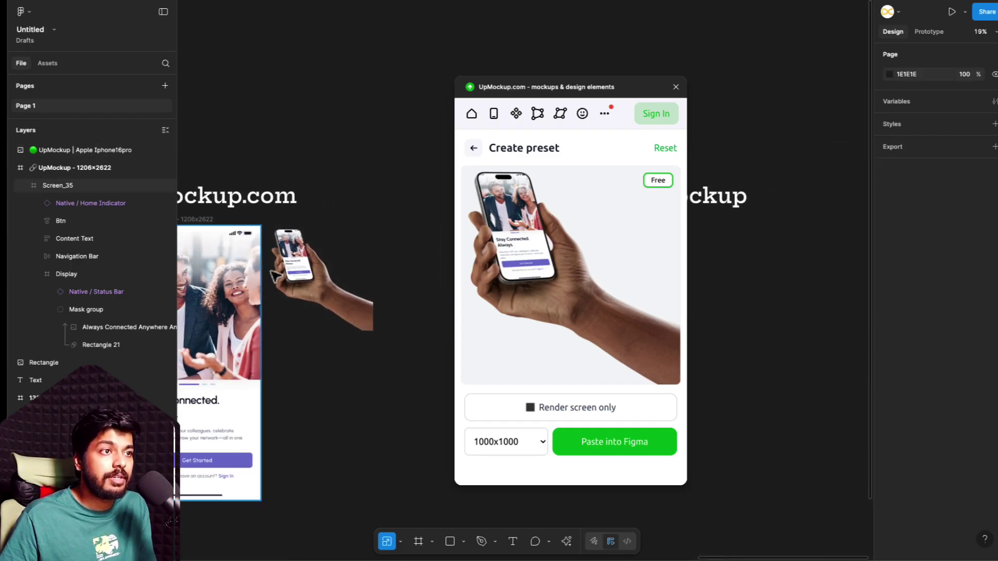
{"action": "left_click", "coordinate": [676, 87]}
{"action": "scroll", "coordinate": [541, 258], "scroll_direction": "up", "scroll_amount": 5}
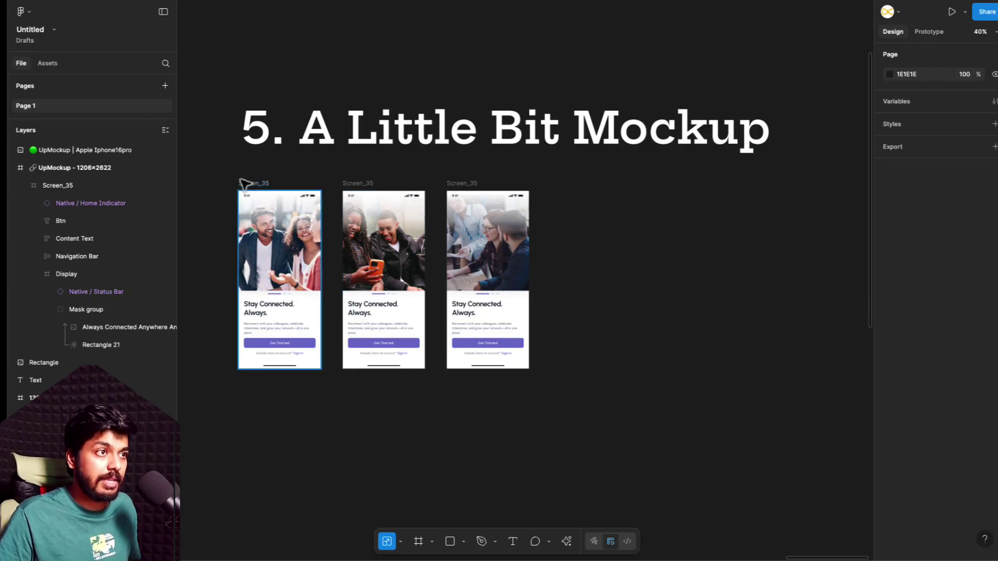
{"action": "left_click", "coordinate": [567, 542]}
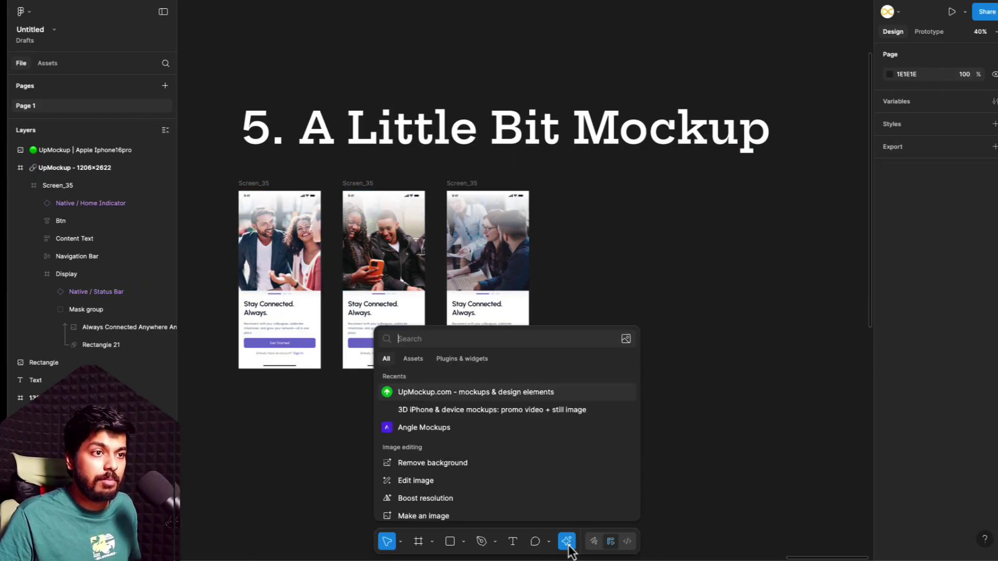
{"action": "left_click", "coordinate": [464, 363]}
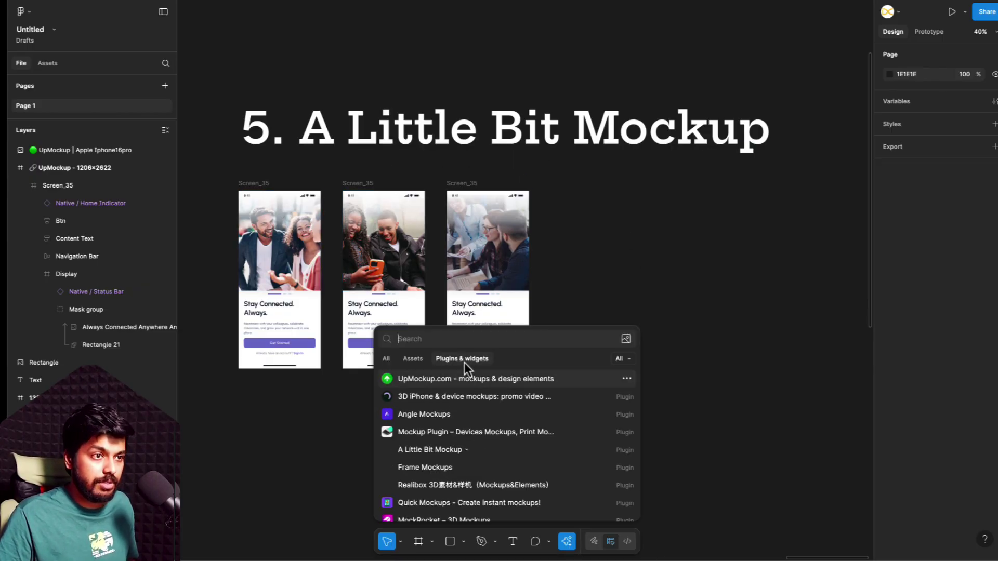
{"action": "left_click", "coordinate": [425, 452]}
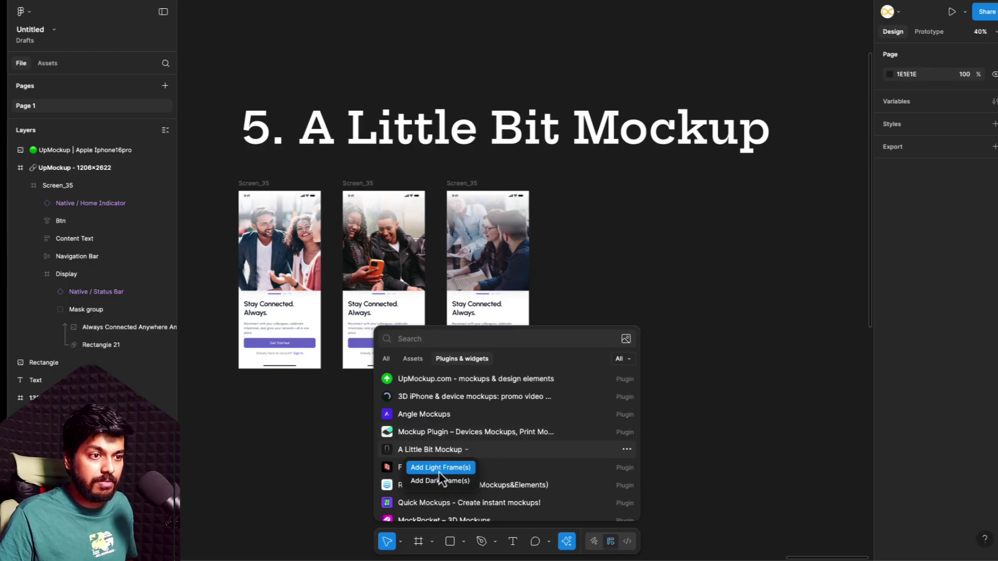
{"action": "key", "text": "Escape"}
{"action": "key", "text": "Escape"}
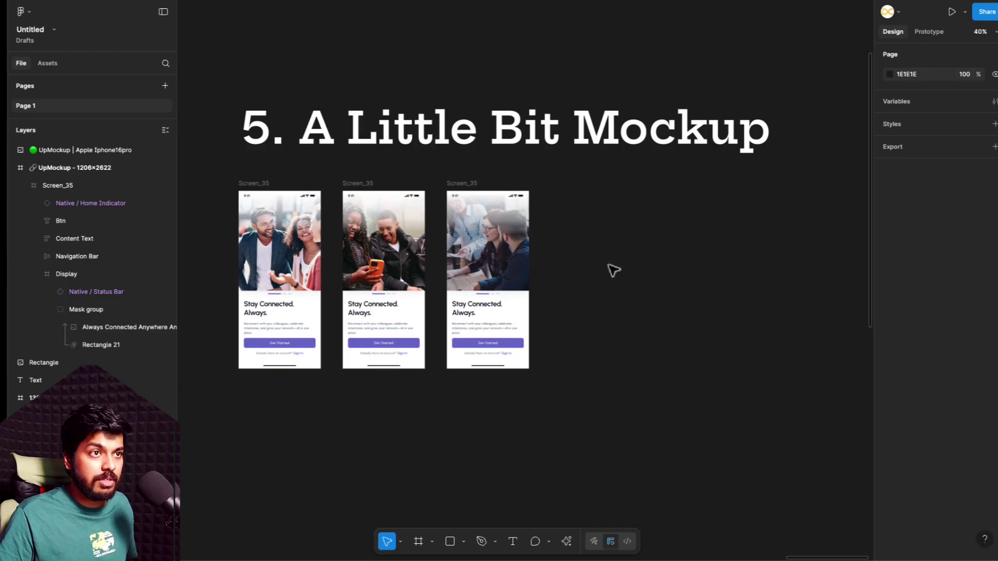
Duplicate the three Screen_35 frames under the A Little Bit Mockup heading as a second row, offset one screen sideways at Y 2384.
{"action": "left_click_drag", "start_coordinate": [606, 180], "coordinate": [201, 414]}
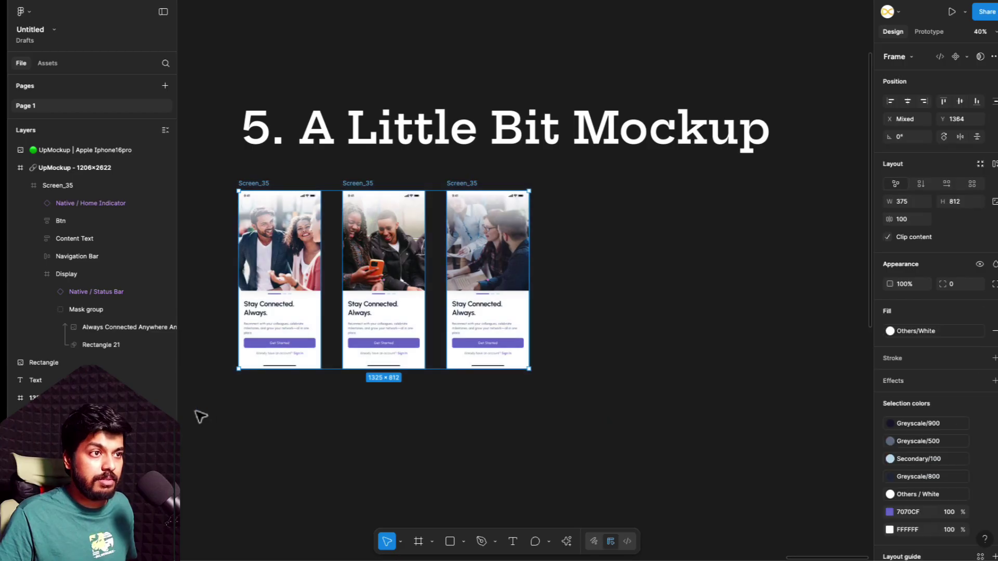
{"action": "scroll", "coordinate": [255, 325], "scroll_direction": "down", "scroll_amount": 3}
{"action": "left_click_drag", "start_coordinate": [263, 312], "coordinate": [346, 466]}
{"action": "scroll", "coordinate": [347, 466], "scroll_direction": "down", "scroll_amount": 3}
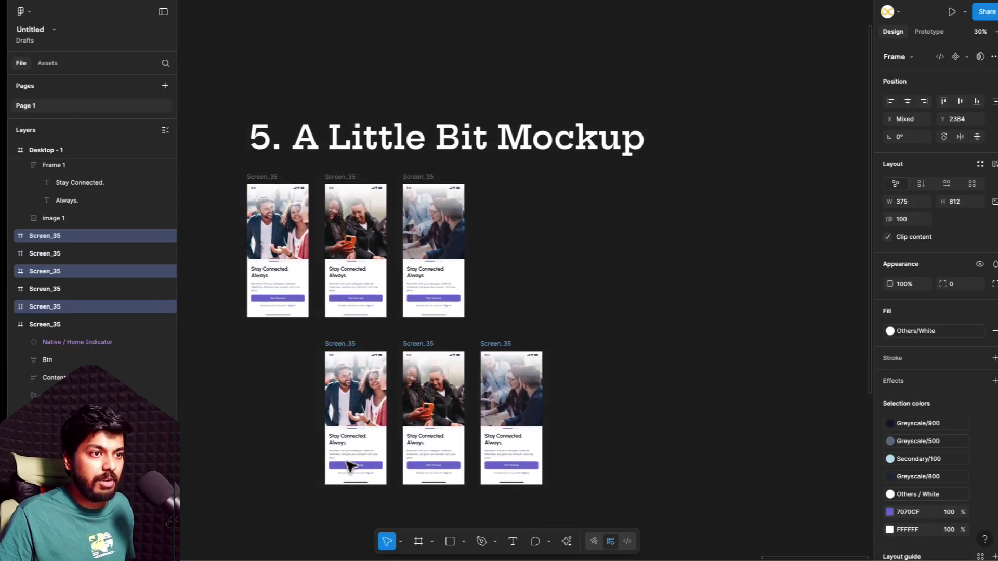
Select all six Screen_35 frames in both rows, apply A Little Bit Mockup's Add Light Frame(s) to them, and clear the selection.
{"action": "left_click_drag", "start_coordinate": [575, 483], "coordinate": [223, 156]}
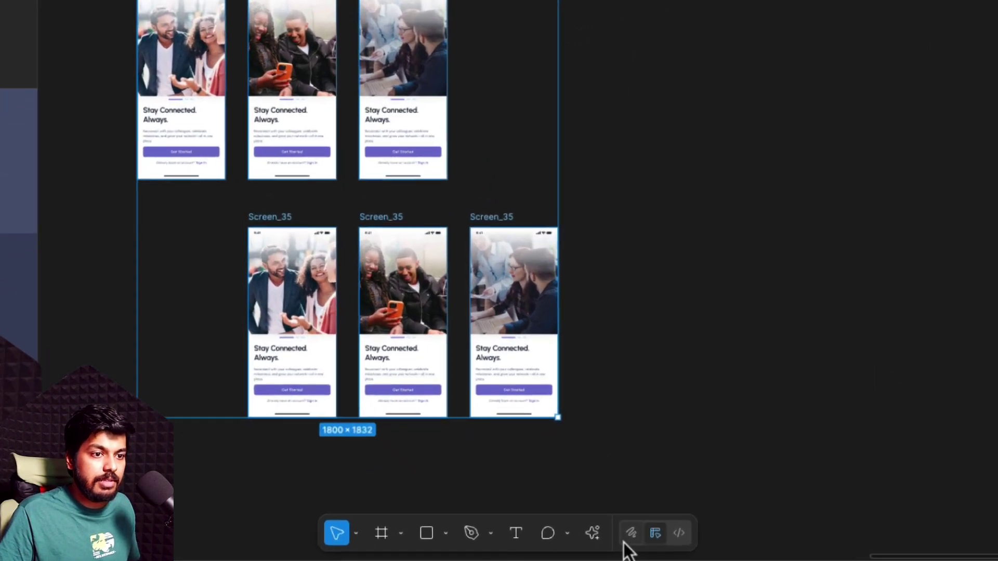
{"action": "left_click", "coordinate": [594, 535]}
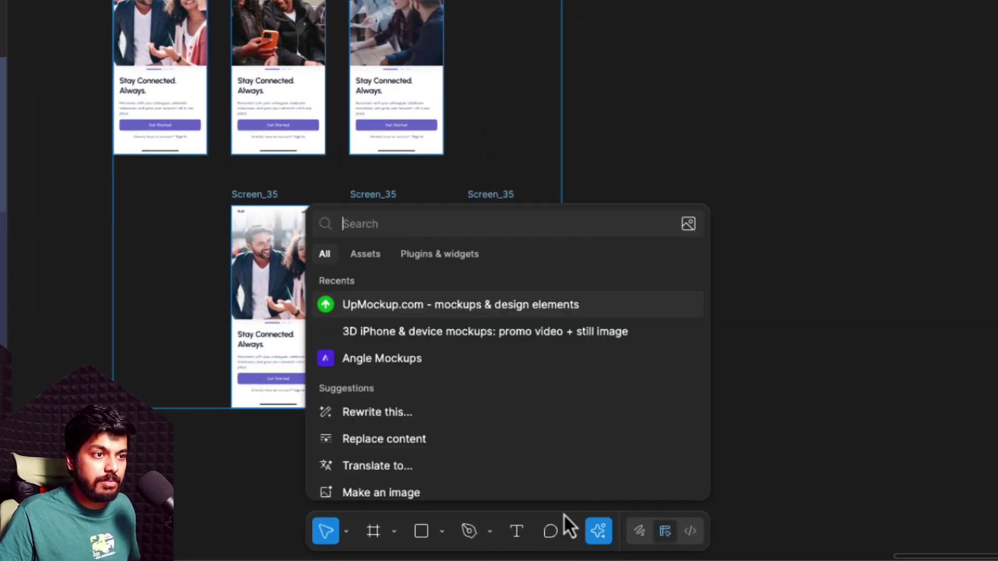
{"action": "left_click", "coordinate": [454, 260]}
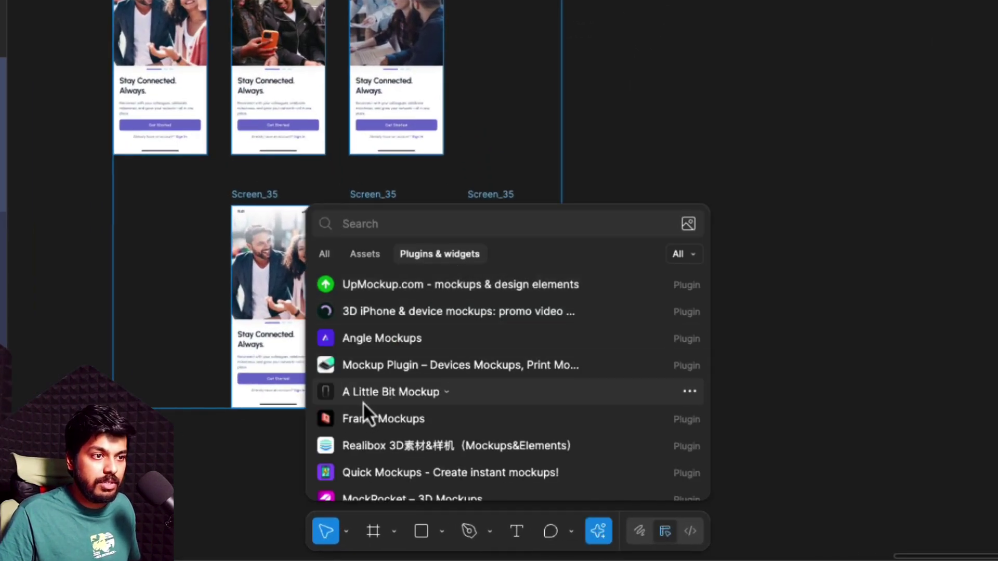
{"action": "left_click", "coordinate": [427, 402]}
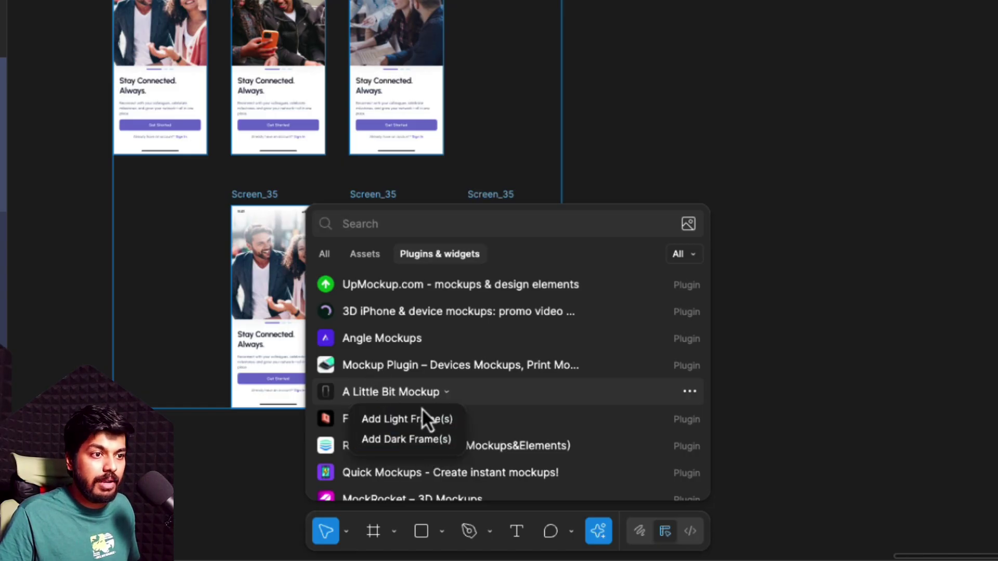
{"action": "left_click", "coordinate": [410, 425]}
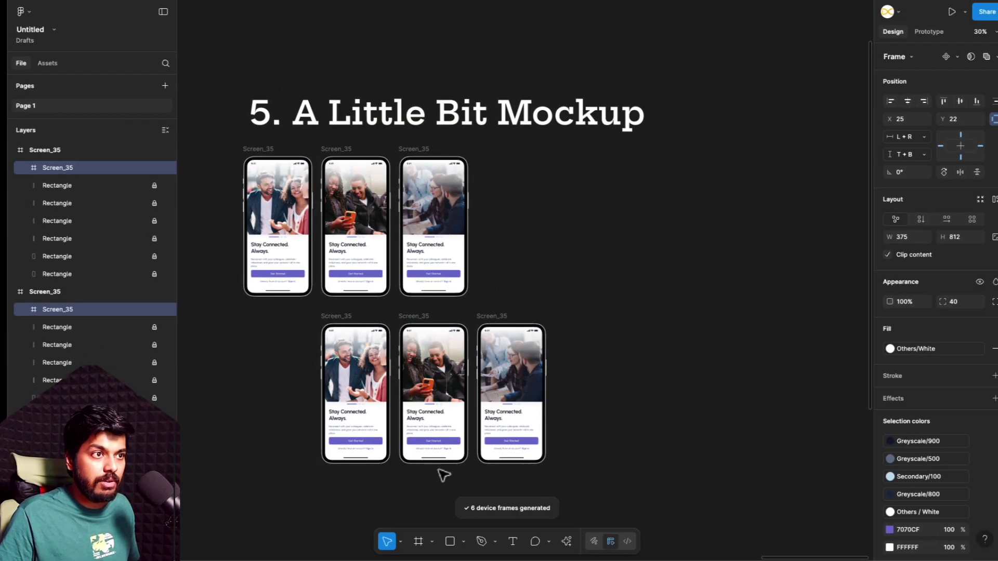
{"action": "left_click", "coordinate": [277, 358]}
Examine the light device frames around both rows of screens up close, and compare them with the neighbouring plugin sections.
{"action": "scroll", "coordinate": [272, 228], "scroll_direction": "up", "scroll_amount": 5}
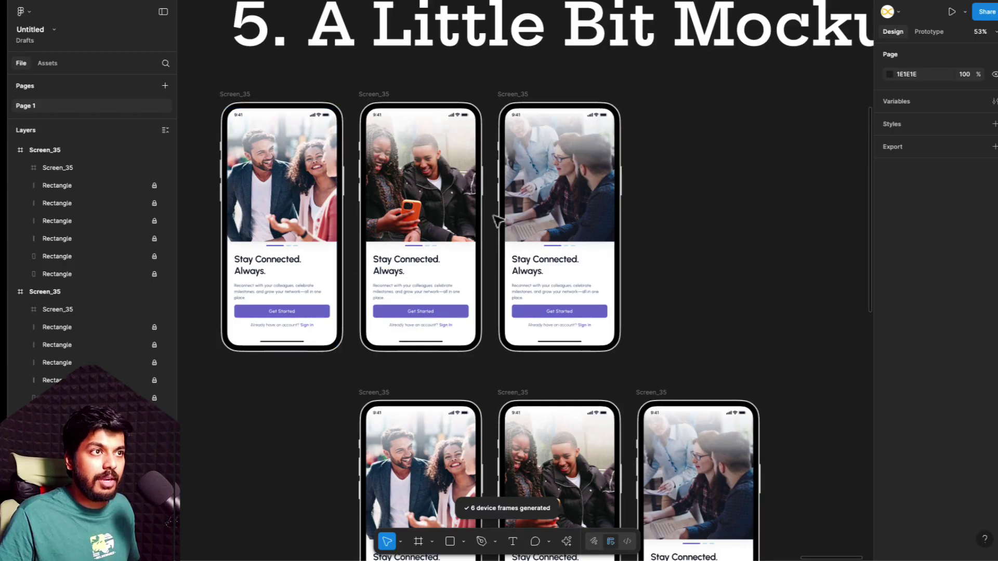
{"action": "scroll", "coordinate": [554, 297], "scroll_direction": "down", "scroll_amount": 1}
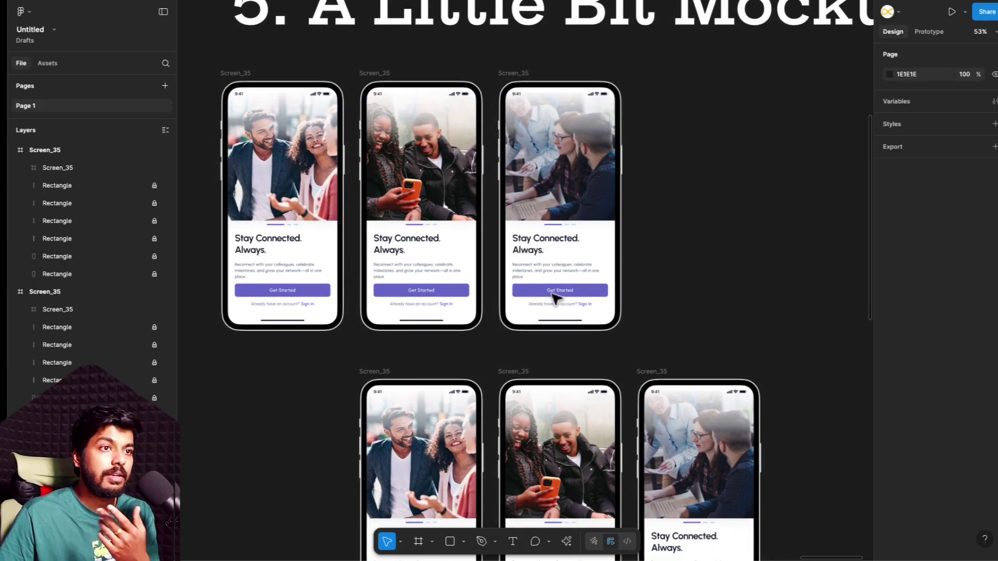
{"action": "scroll", "coordinate": [555, 298], "scroll_direction": "down", "scroll_amount": 3}
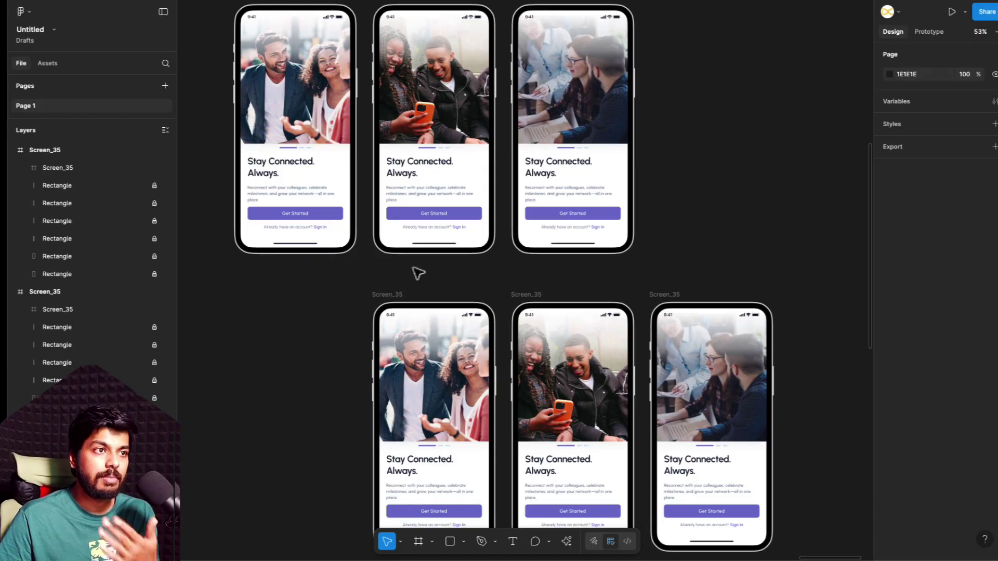
{"action": "scroll", "coordinate": [418, 273], "scroll_direction": "down", "scroll_amount": 2}
{"action": "scroll", "coordinate": [416, 276], "scroll_direction": "up", "scroll_amount": 3}
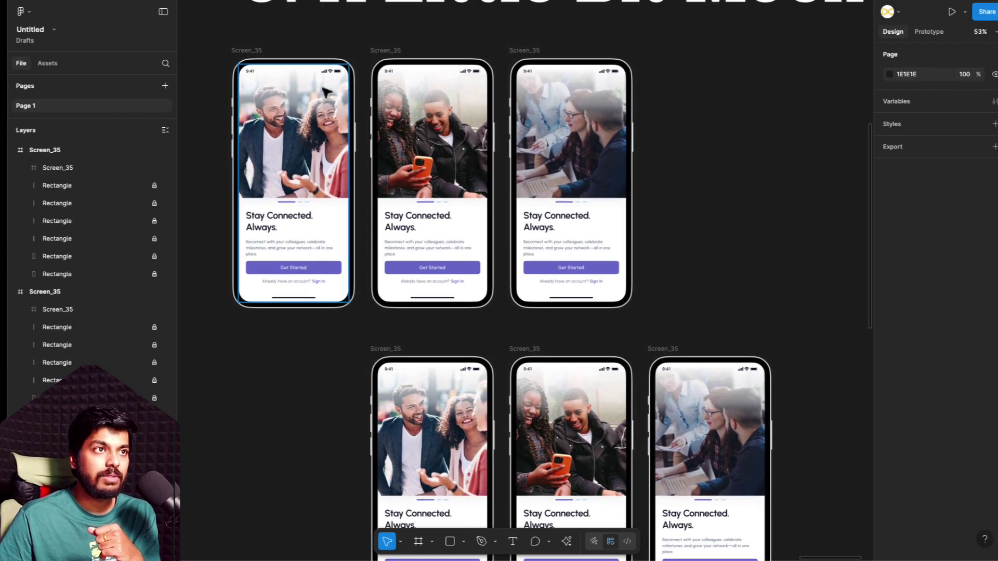
{"action": "scroll", "coordinate": [325, 92], "scroll_direction": "up", "scroll_amount": 5}
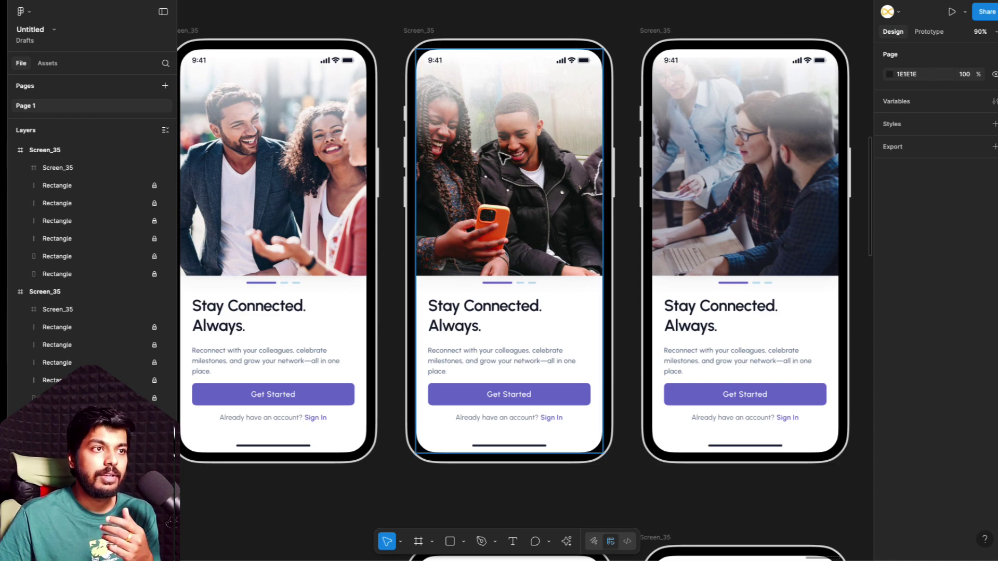
{"action": "scroll", "coordinate": [507, 159], "scroll_direction": "down", "scroll_amount": 3}
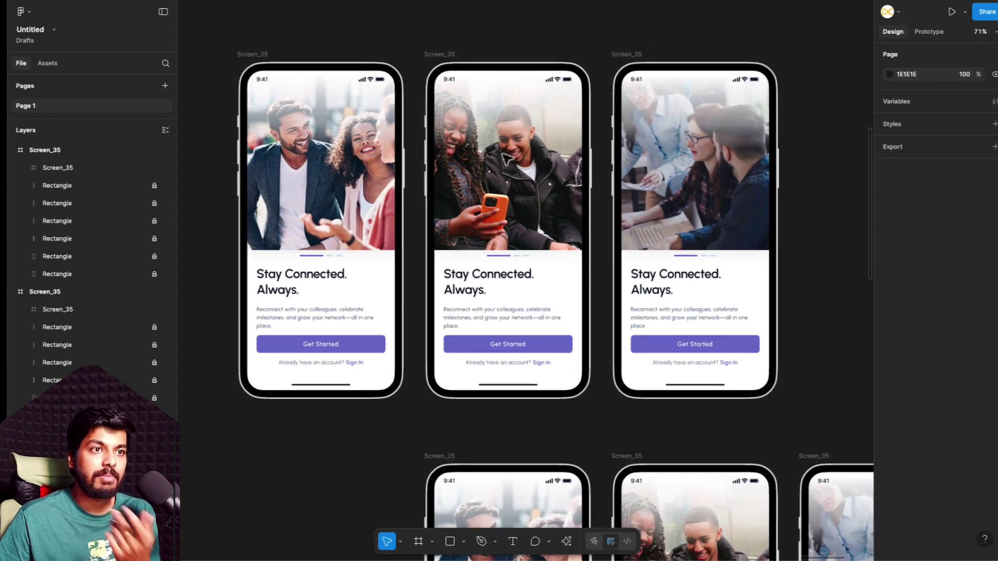
{"action": "scroll", "coordinate": [507, 158], "scroll_direction": "down", "scroll_amount": 1}
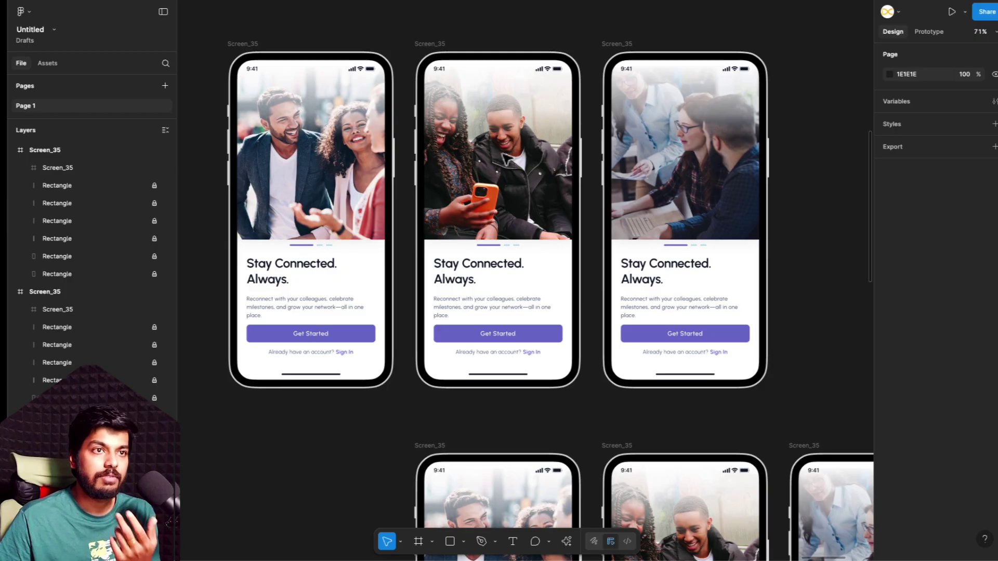
{"action": "scroll", "coordinate": [506, 158], "scroll_direction": "down", "scroll_amount": 10}
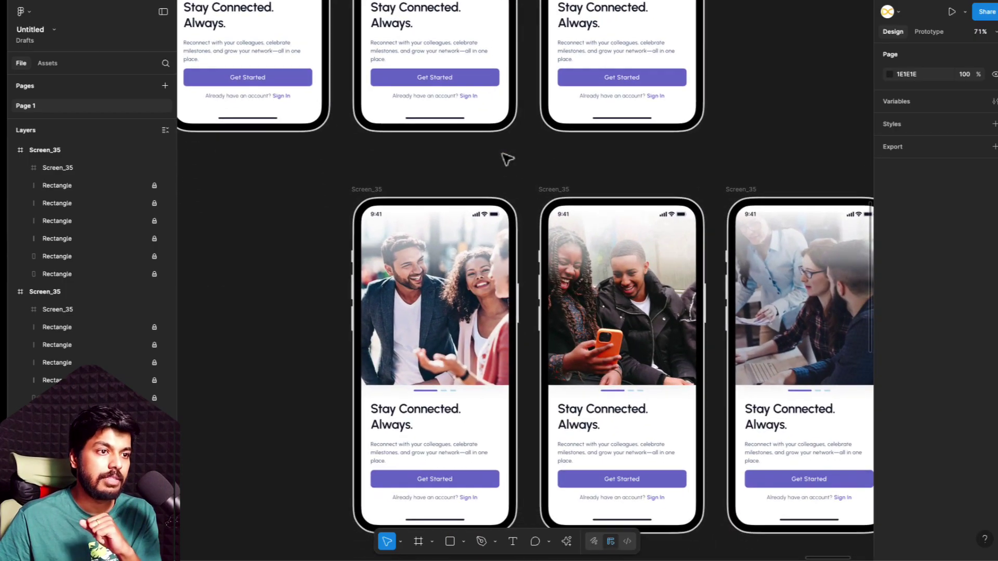
{"action": "scroll", "coordinate": [506, 159], "scroll_direction": "down", "scroll_amount": 2}
{"action": "scroll", "coordinate": [550, 237], "scroll_direction": "up", "scroll_amount": 5}
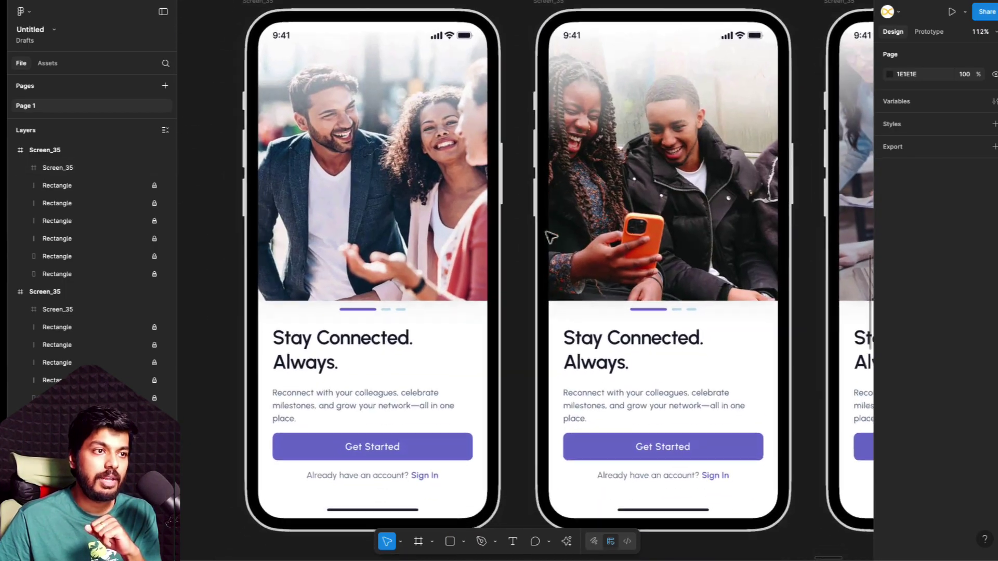
{"action": "scroll", "coordinate": [551, 237], "scroll_direction": "down", "scroll_amount": 5}
{"action": "scroll", "coordinate": [551, 237], "scroll_direction": "up", "scroll_amount": 8}
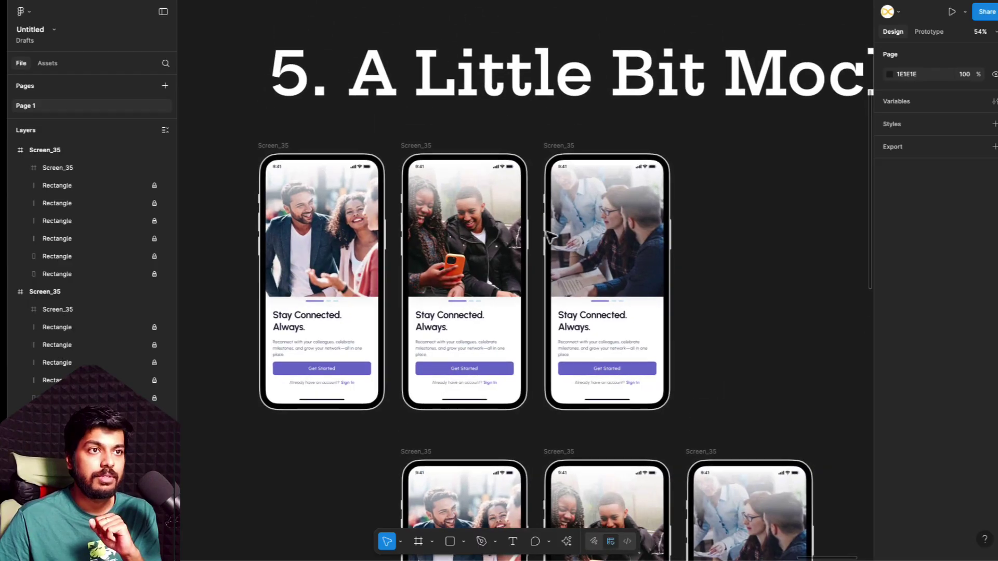
{"action": "scroll", "coordinate": [550, 237], "scroll_direction": "down", "scroll_amount": 2}
{"action": "scroll", "coordinate": [624, 139], "scroll_direction": "right", "scroll_amount": 5}
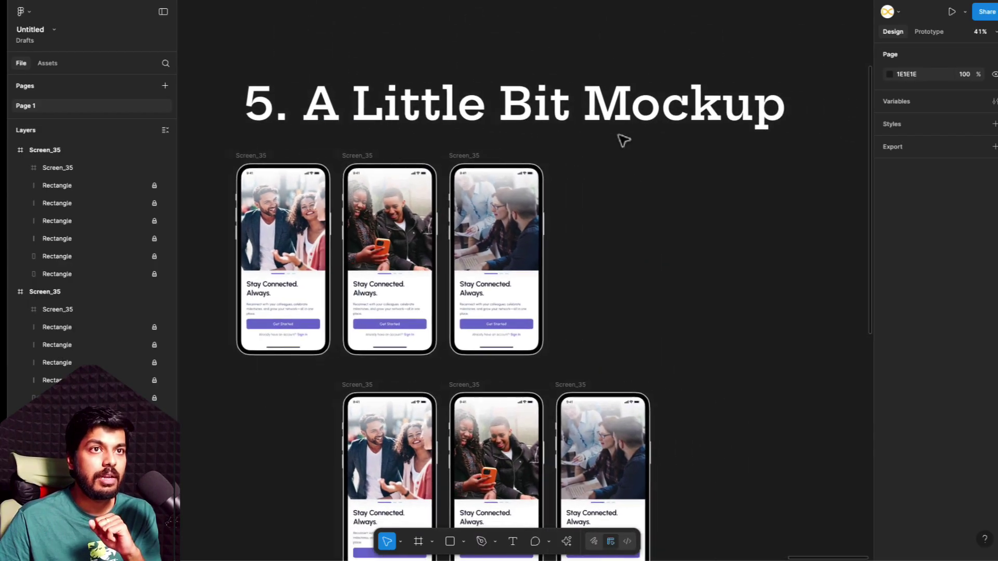
{"action": "scroll", "coordinate": [614, 170], "scroll_direction": "down", "scroll_amount": 5}
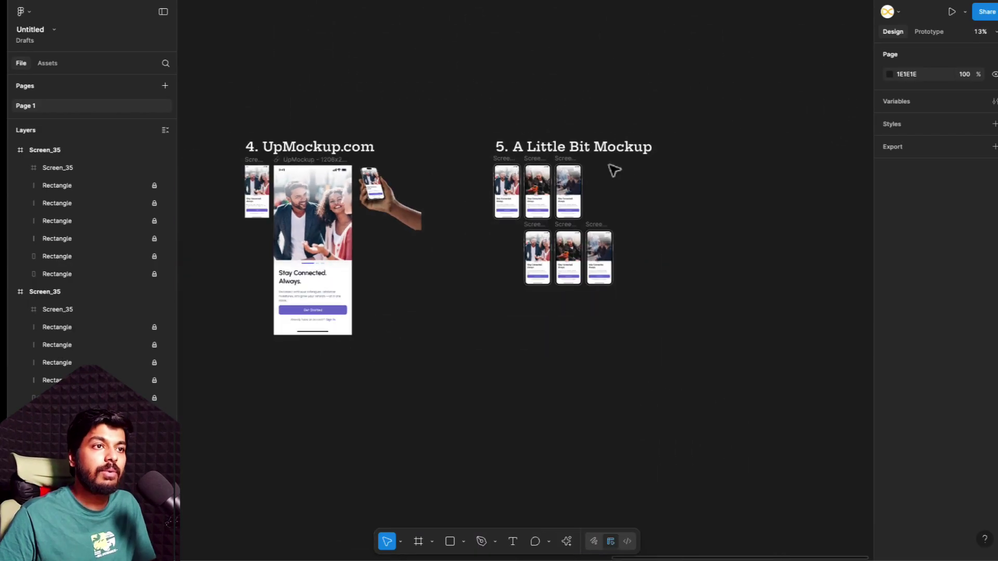
{"action": "scroll", "coordinate": [614, 170], "scroll_direction": "left", "scroll_amount": 5}
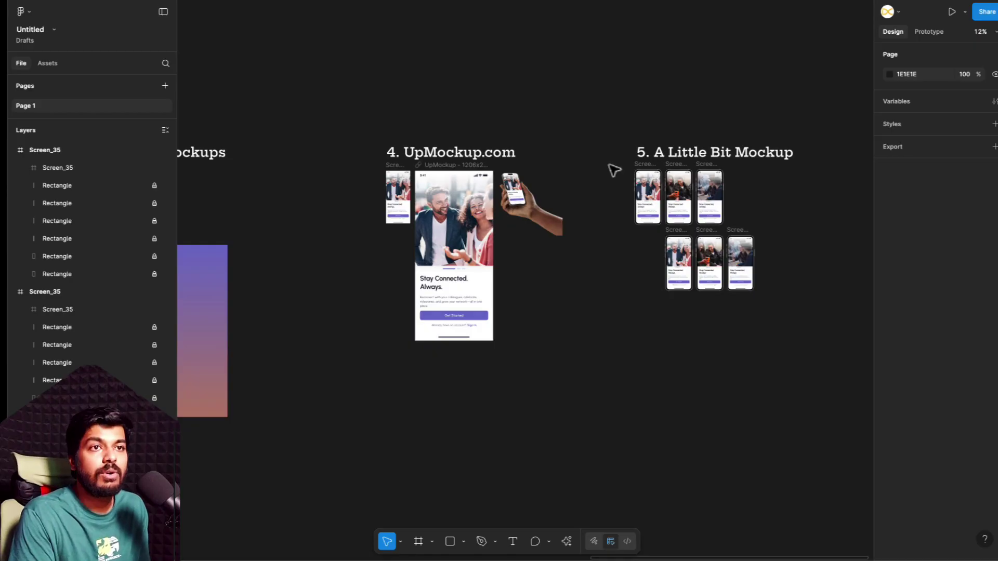